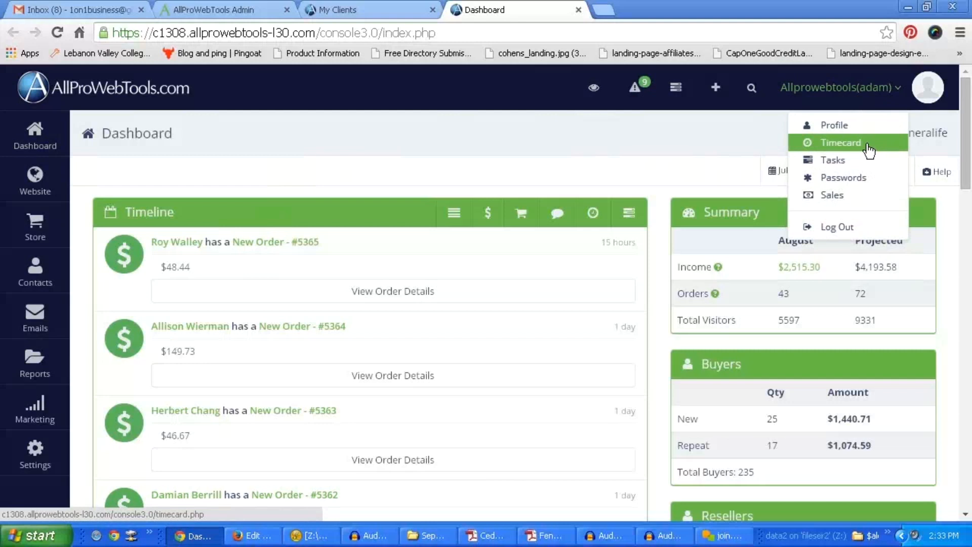
# - Open the Timecard page, search for "mineral", and choose the Mineralife company as the one to clock into
pyautogui.click(868, 146)
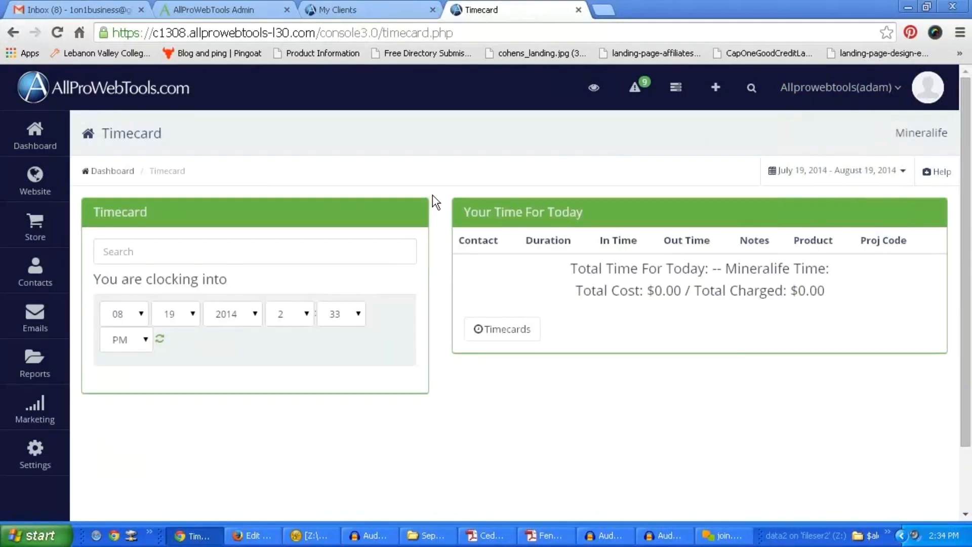
pyautogui.click(243, 245)
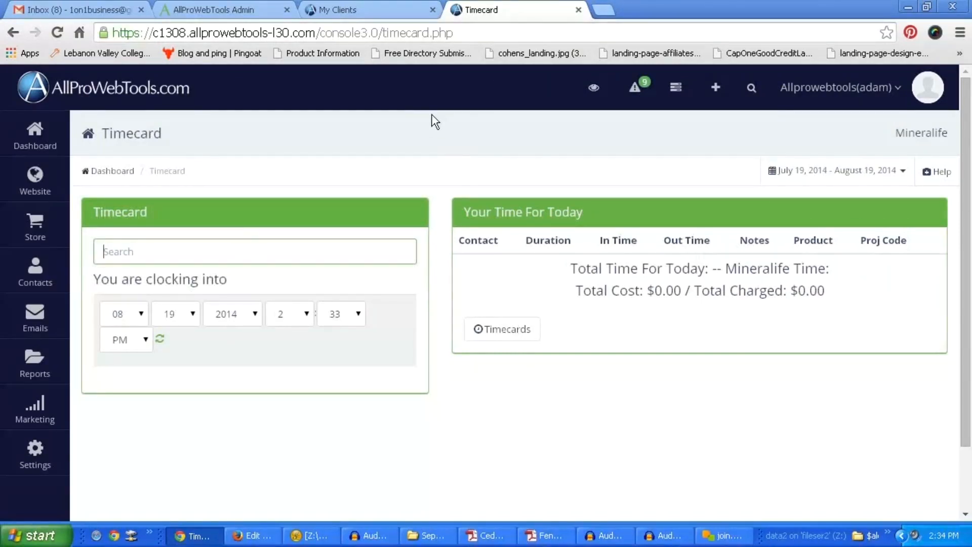
pyautogui.write('mineral')
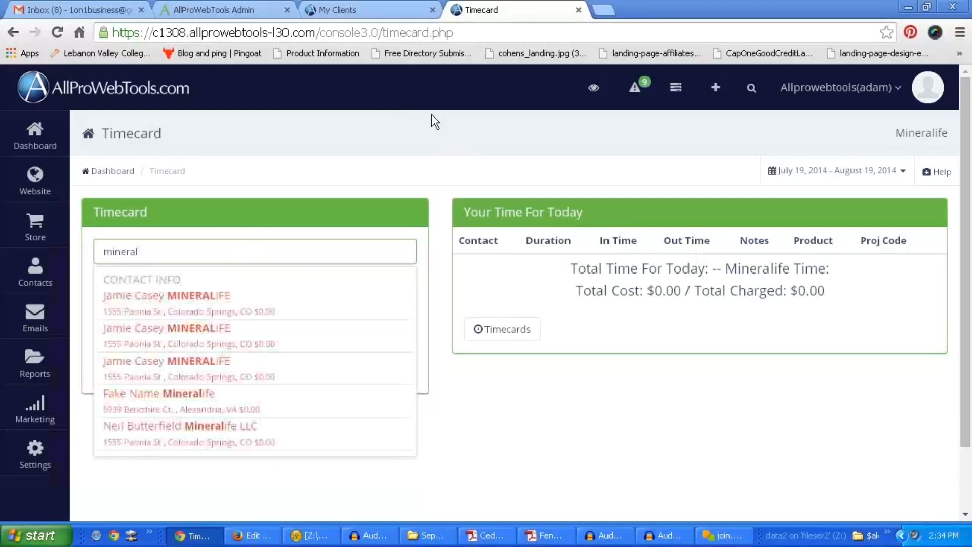
pyautogui.scroll(-2, 396, 329)
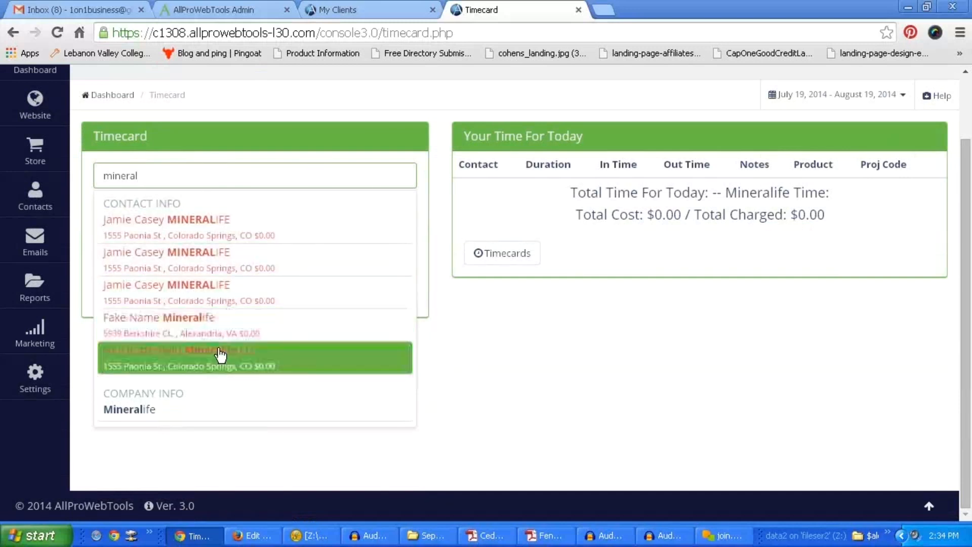
pyautogui.click(147, 414)
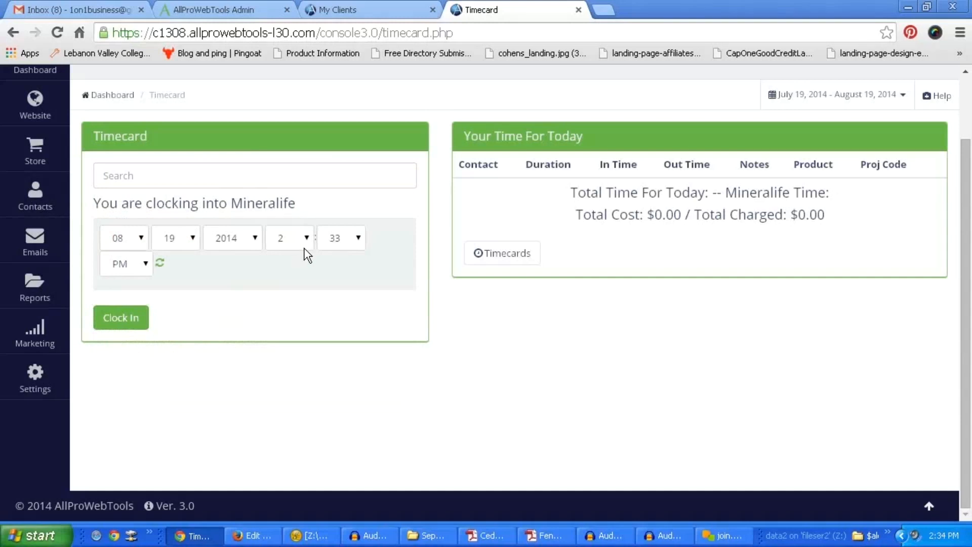
# - Set the minutes of the clock-in time to 34 and clock in to Mineralife
pyautogui.click(352, 239)
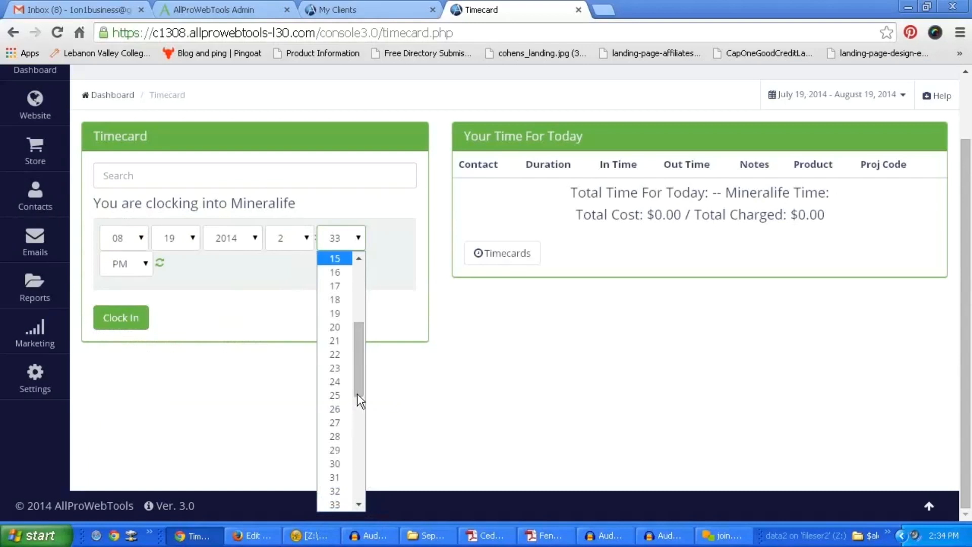
pyautogui.moveTo(359, 393); pyautogui.dragTo(360, 399)
pyautogui.click(336, 490)
pyautogui.click(295, 316)
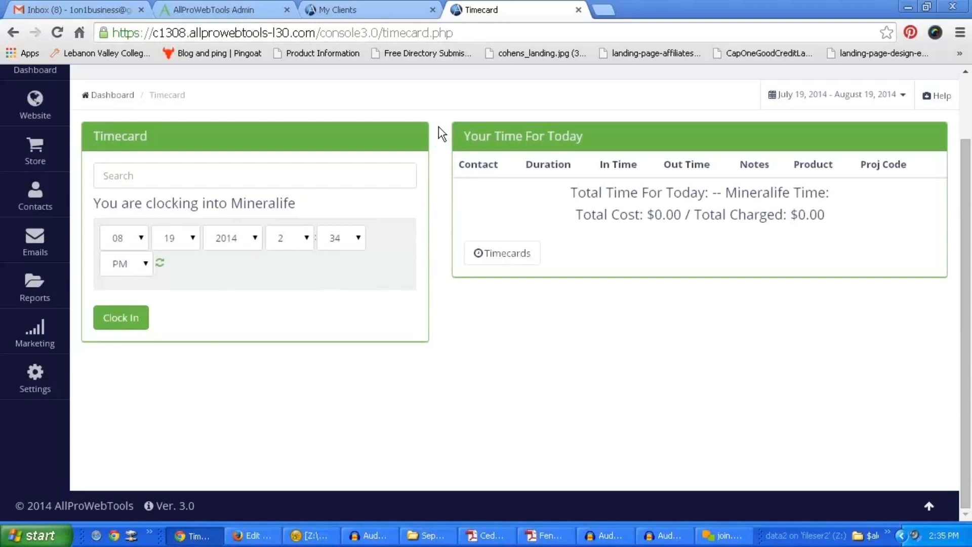
pyautogui.click(130, 319)
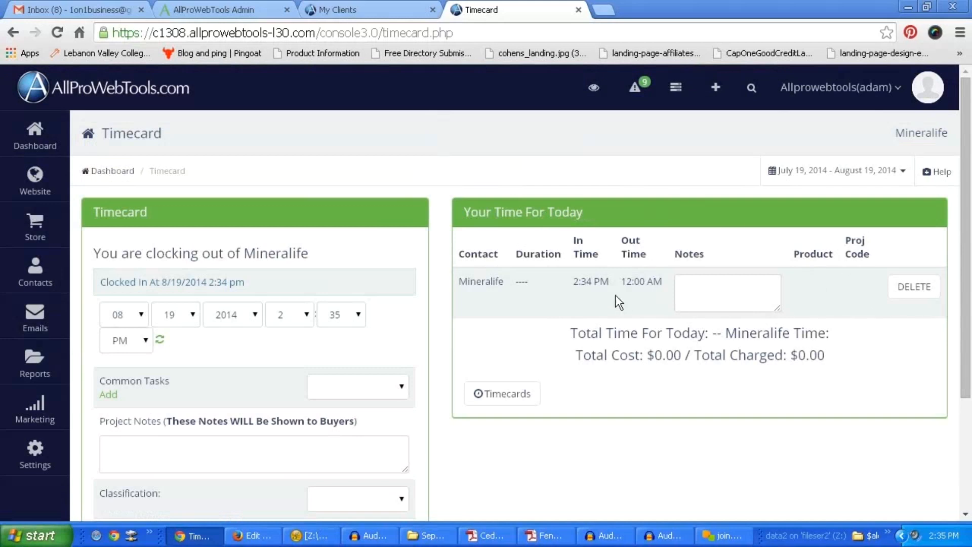
# - Enter "checking email. reviewing tasks." as the project notes for the Mineralife time entry
pyautogui.moveTo(575, 284); pyautogui.dragTo(609, 282)
pyautogui.click(499, 423)
pyautogui.scroll(-3, 428, 362)
pyautogui.click(371, 375)
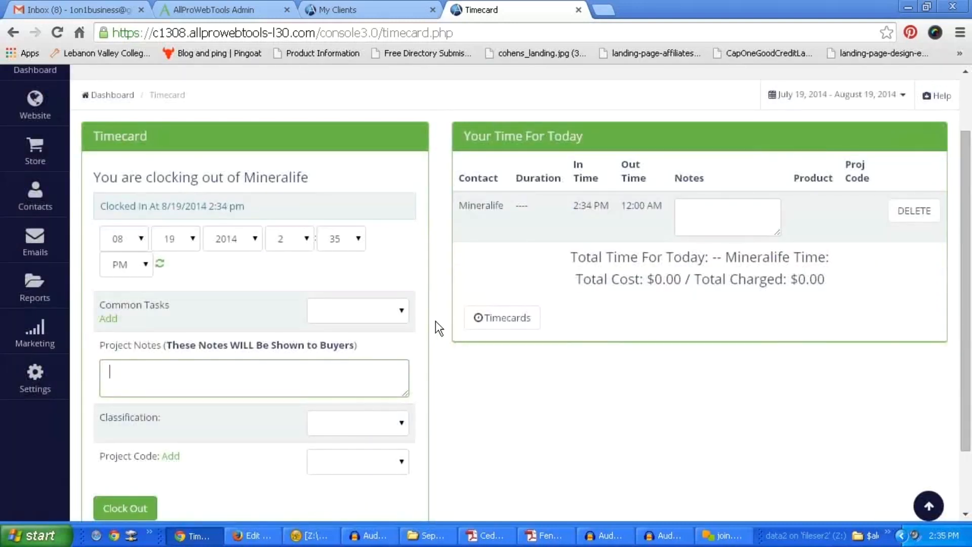
pyautogui.write('checking email')
pyautogui.scroll(-3, 458, 314)
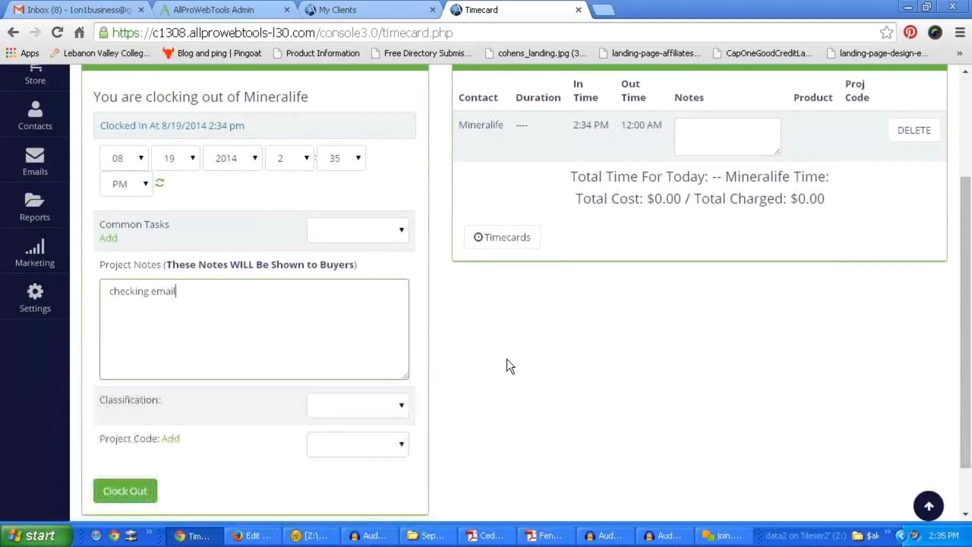
pyautogui.scroll(3, 256, 365)
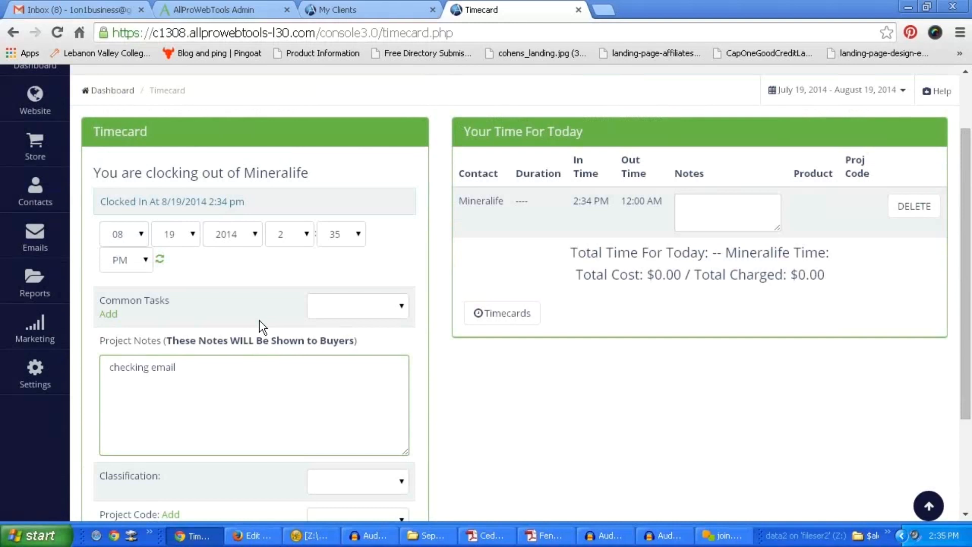
pyautogui.write('. reviewing tasks.')
pyautogui.click(442, 224)
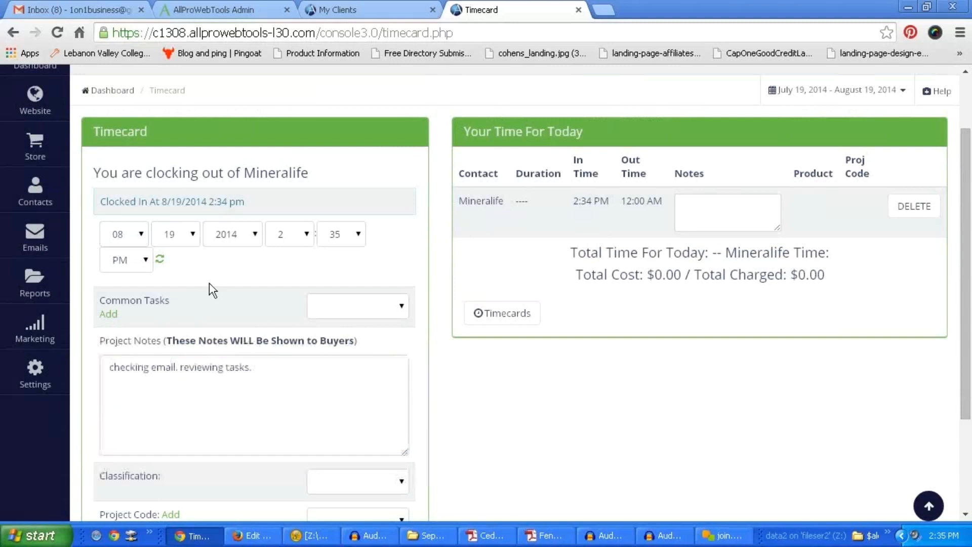
# - Examine the Common Tasks choices and the option to add one, alongside the project notes
pyautogui.click(389, 307)
pyautogui.click(119, 316)
pyautogui.click(116, 316)
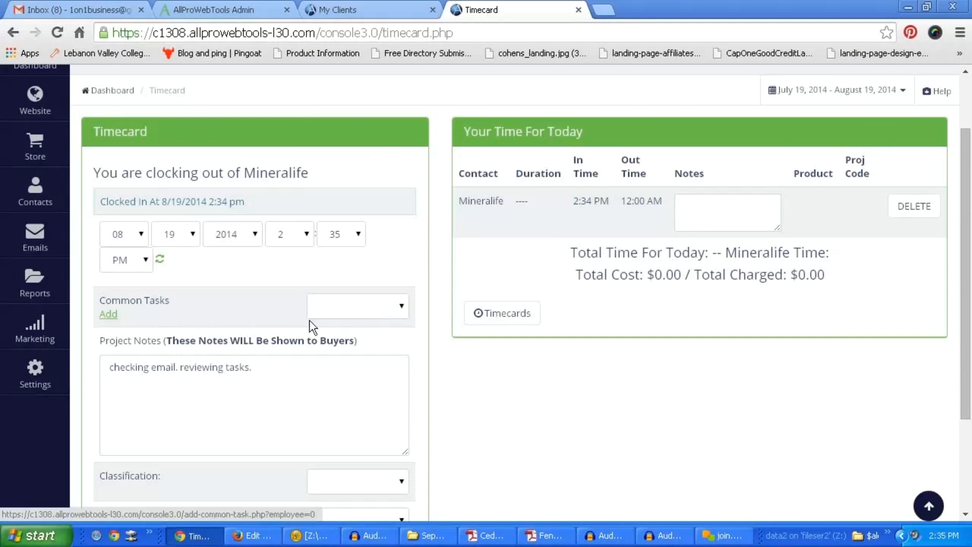
pyautogui.moveTo(291, 366); pyautogui.dragTo(105, 364)
pyautogui.click(269, 373)
pyautogui.click(384, 306)
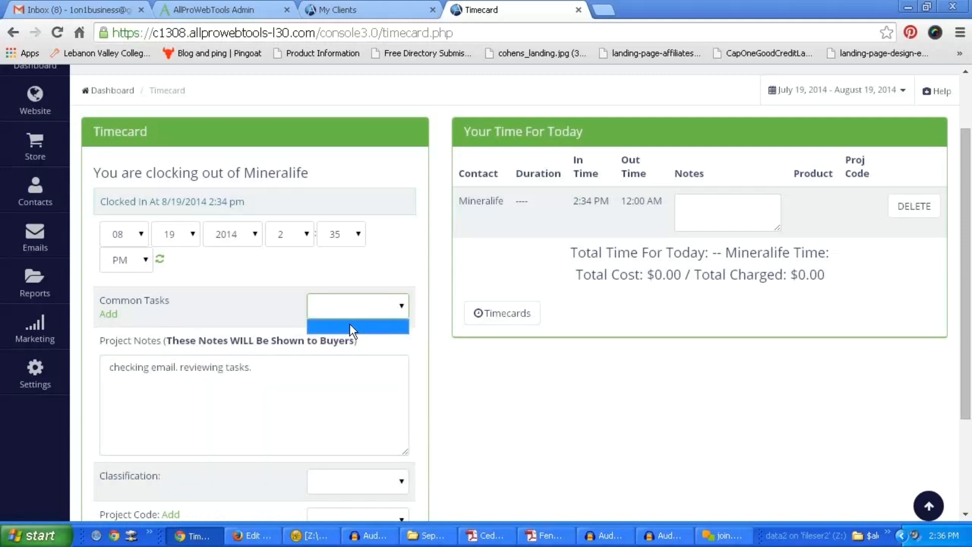
pyautogui.click(377, 260)
# - Examine the Classification choices and the remaining fields of the Mineralife clock-out form
pyautogui.scroll(-3, 456, 256)
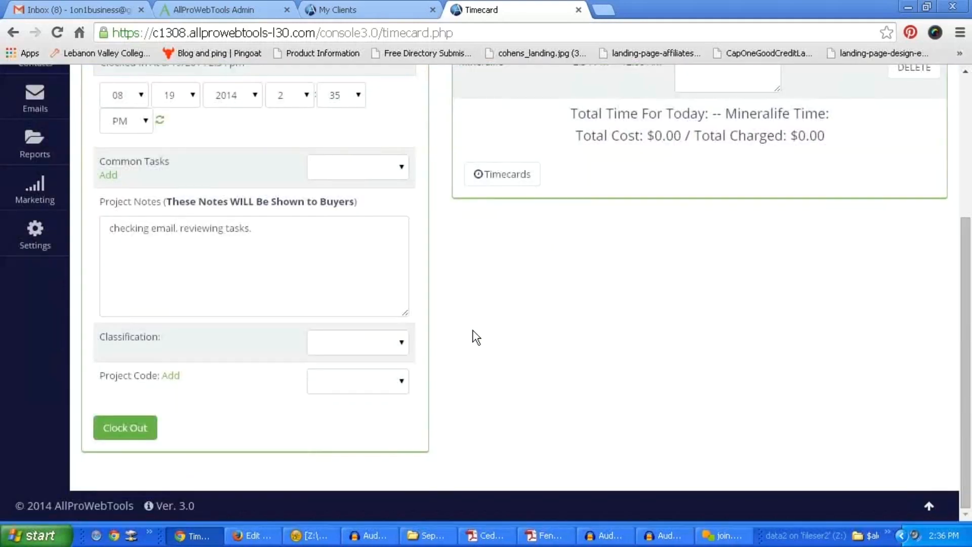
pyautogui.scroll(2, 443, 404)
pyautogui.click(394, 426)
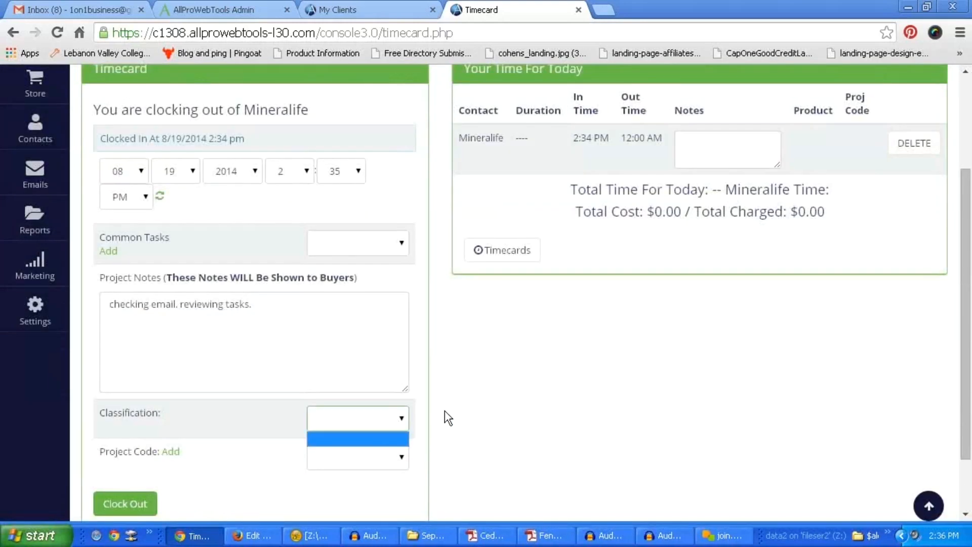
pyautogui.click(496, 412)
pyautogui.moveTo(165, 410); pyautogui.dragTo(101, 411)
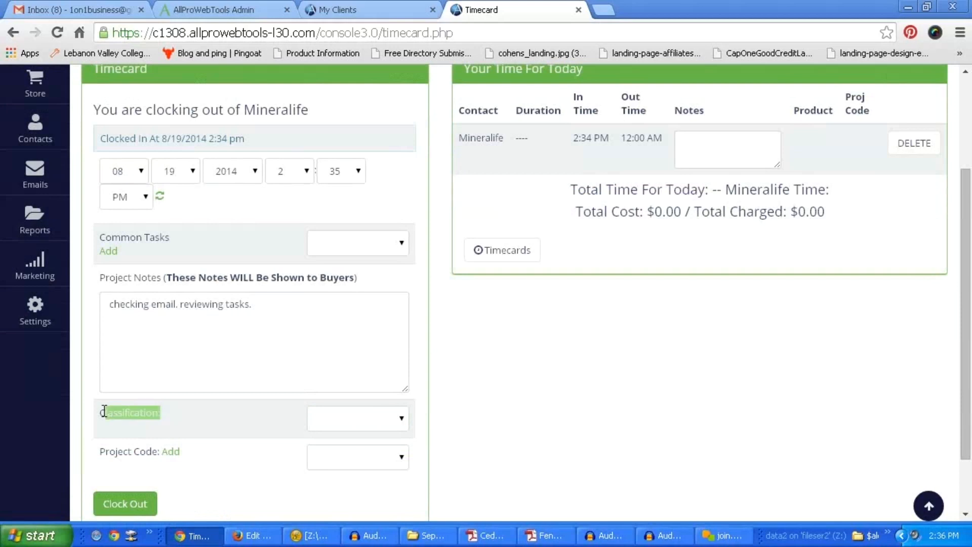
pyautogui.click(573, 403)
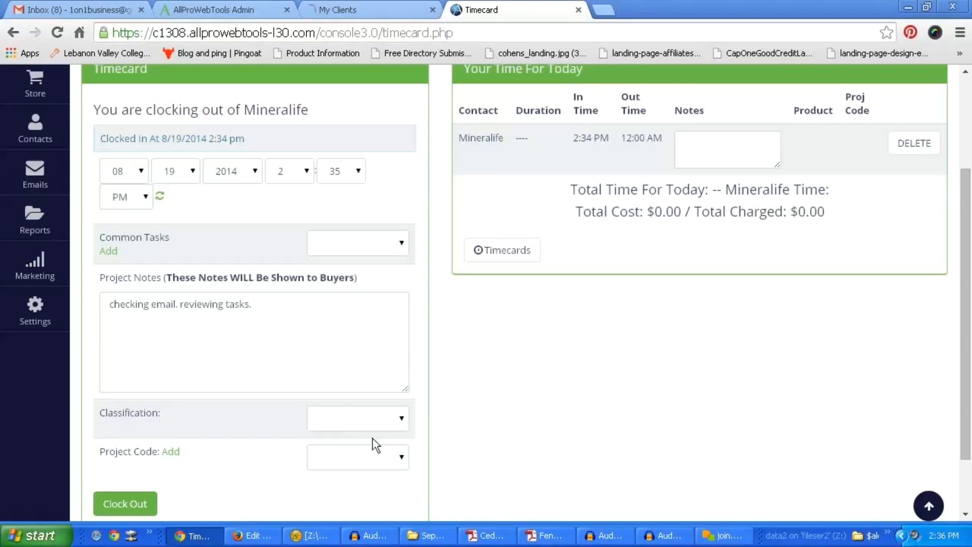
pyautogui.click(332, 415)
pyautogui.click(464, 405)
pyautogui.moveTo(169, 415); pyautogui.dragTo(104, 412)
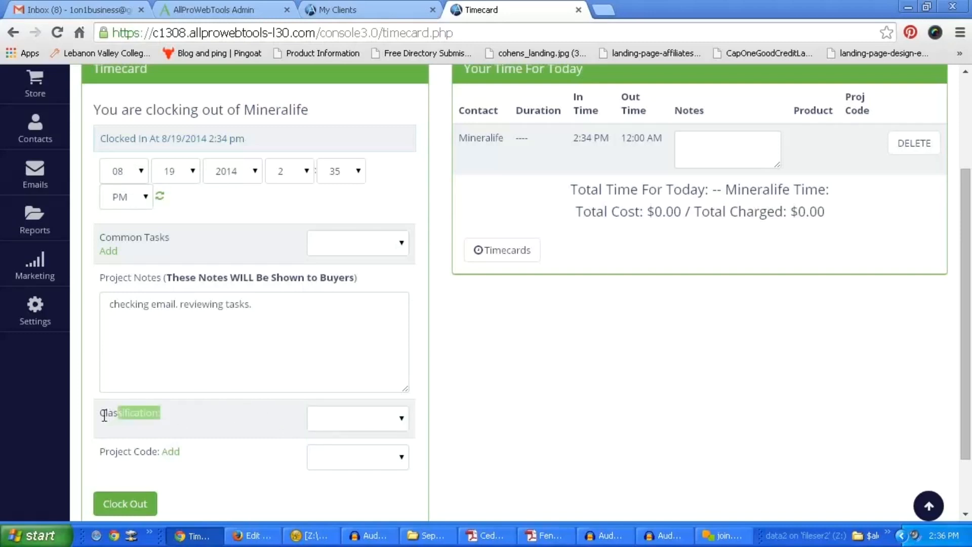
pyautogui.click(181, 419)
pyautogui.scroll(2, 460, 451)
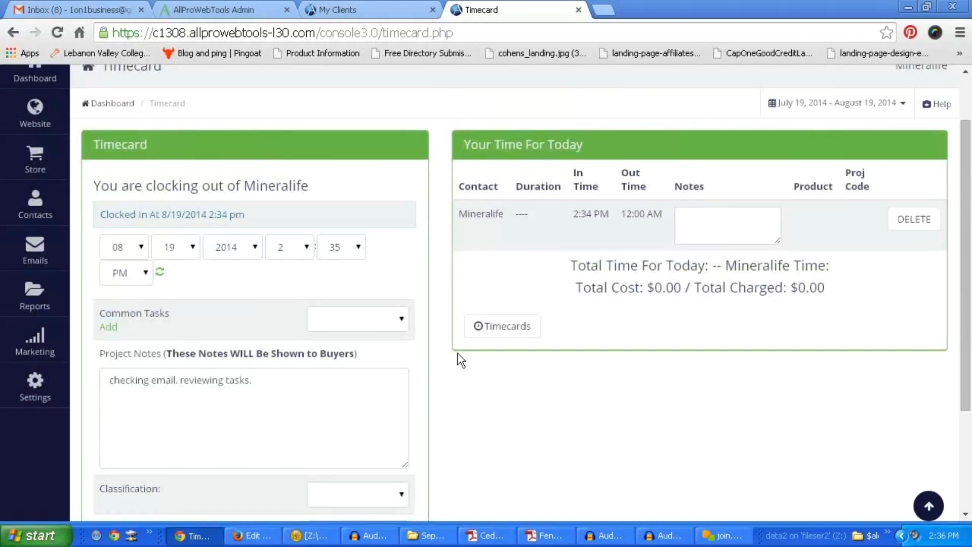
pyautogui.scroll(-2, 446, 344)
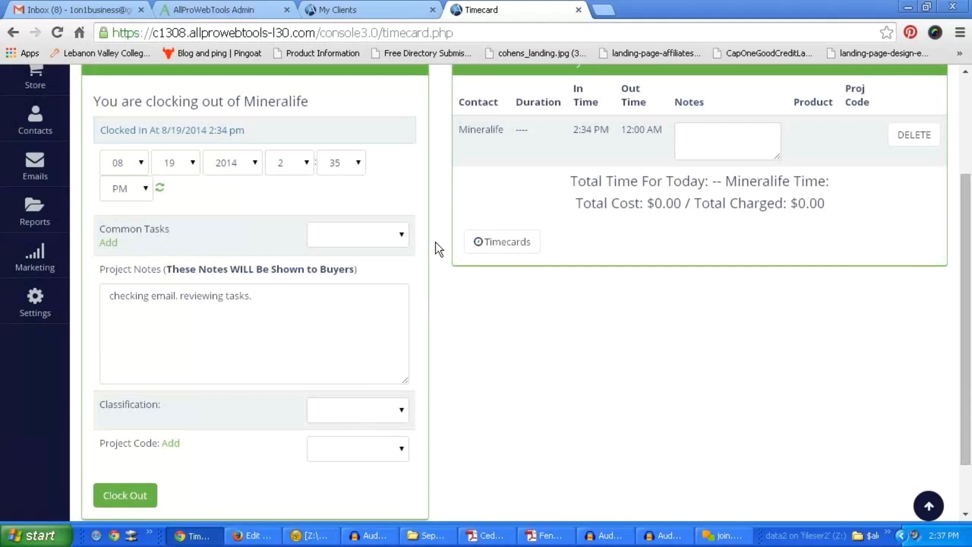
pyautogui.scroll(3, 423, 277)
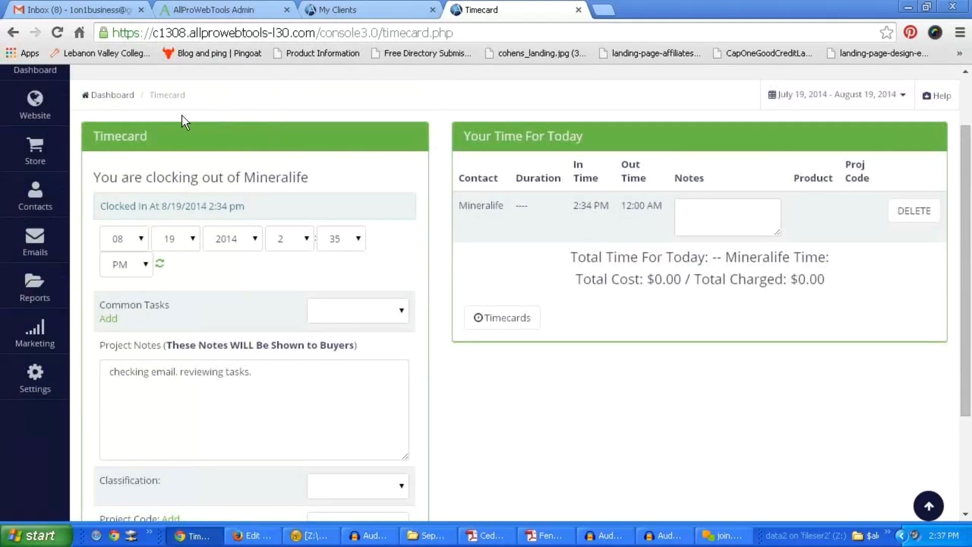
# - Open the store's product list in a separate browser tab and start creating a new product
pyautogui.moveTo(34, 150)
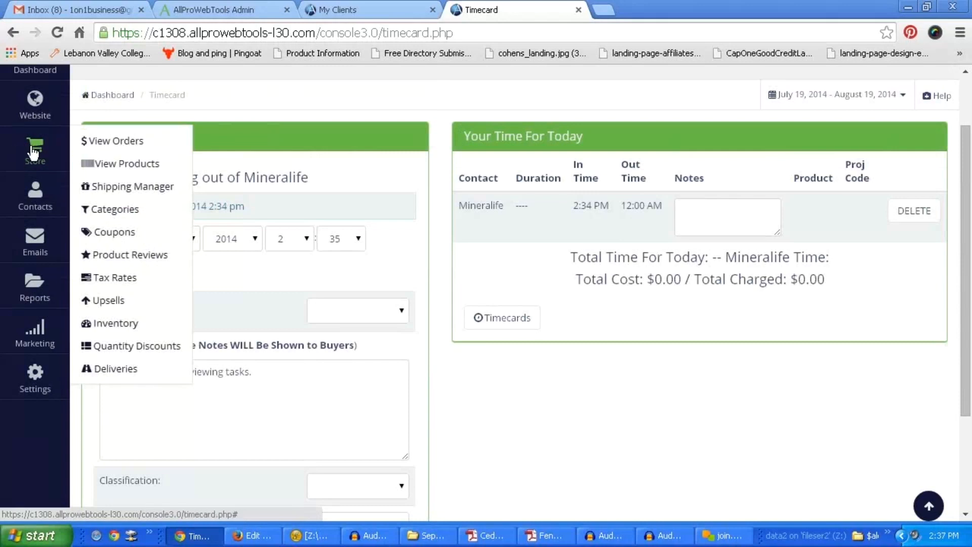
pyautogui.rightClick(158, 167)
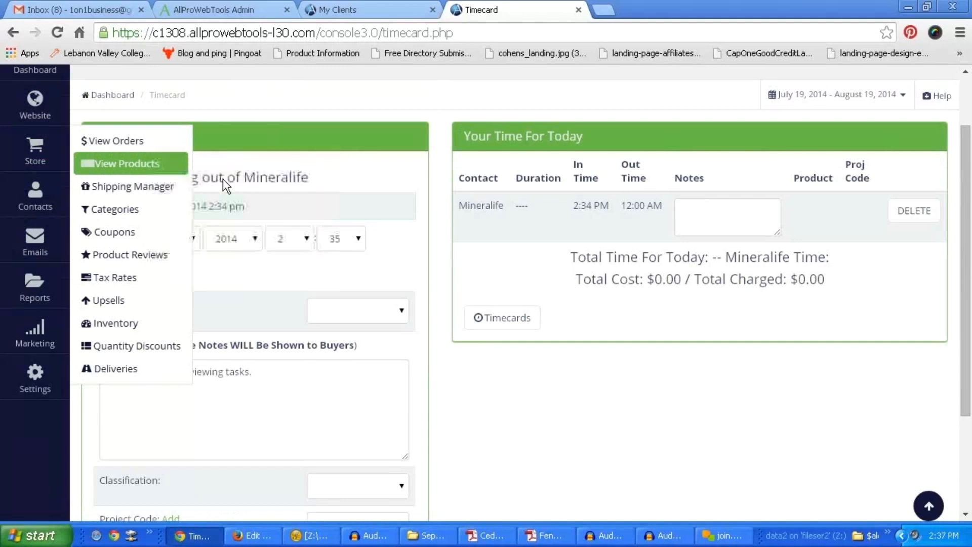
pyautogui.click(222, 178)
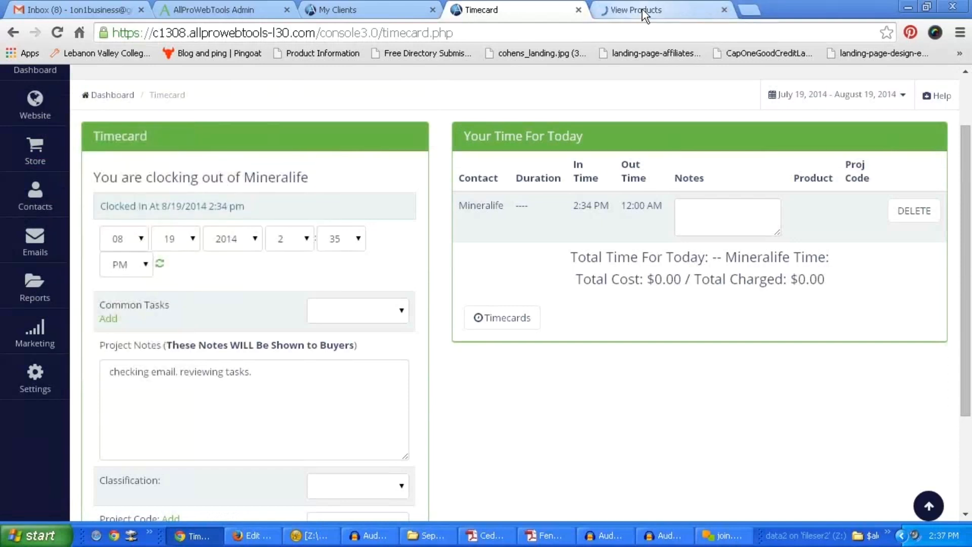
pyautogui.click(642, 8)
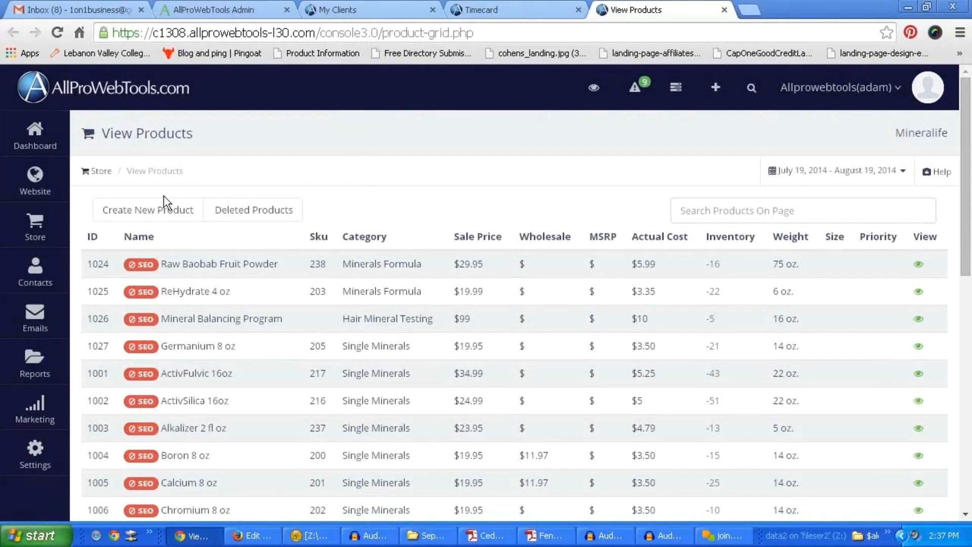
pyautogui.click(131, 216)
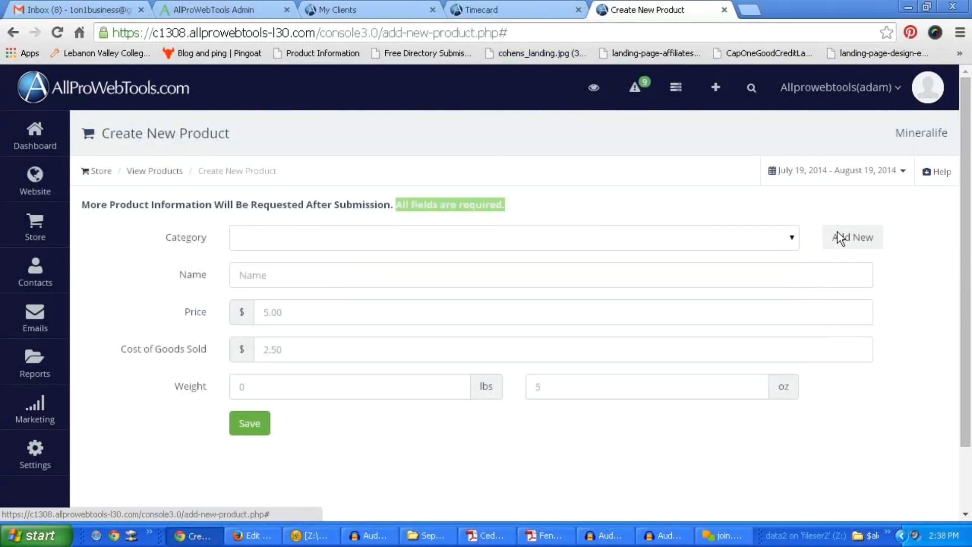
# - Start a new product category and name it "Clock Ins"
pyautogui.click(837, 232)
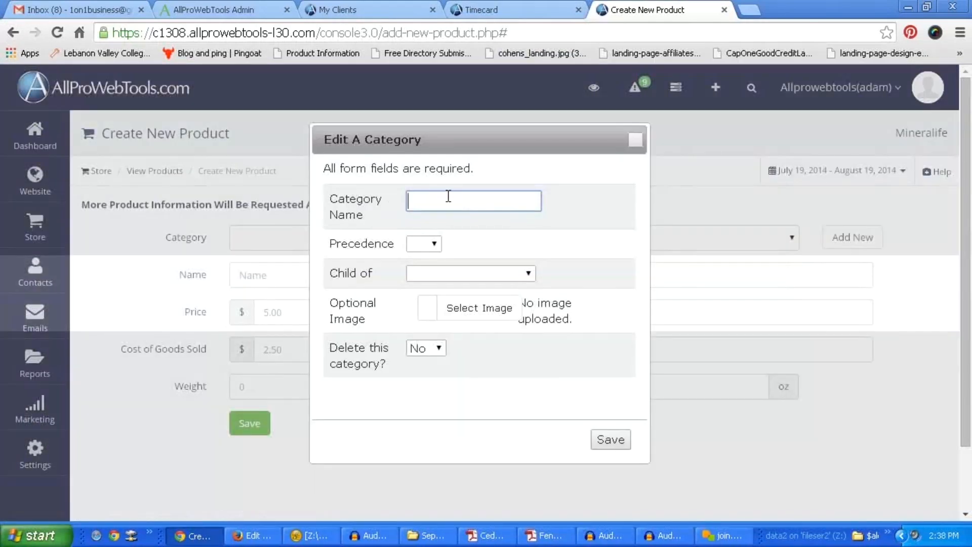
pyautogui.click(448, 197)
pyautogui.press('Down')
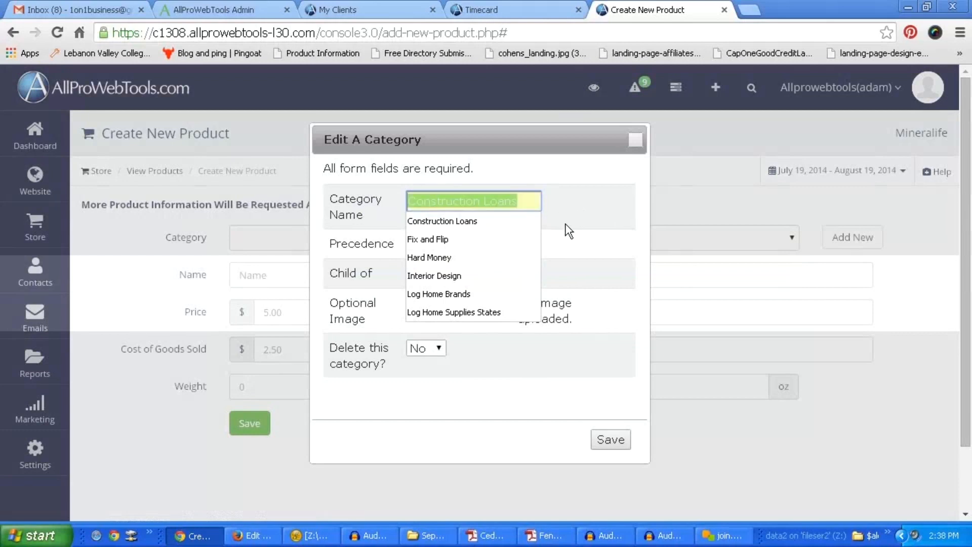
pyautogui.moveTo(525, 197); pyautogui.dragTo(324, 195)
pyautogui.write('Clock')
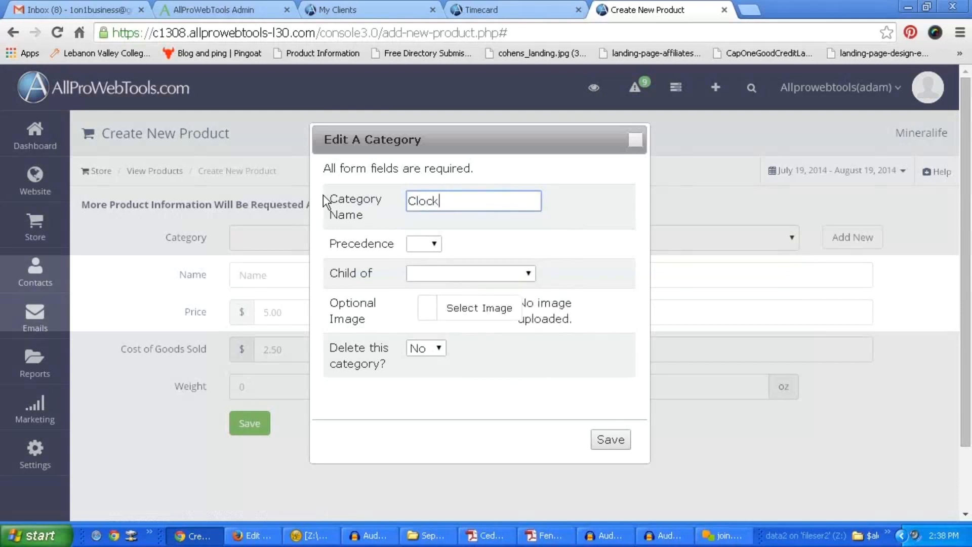
pyautogui.write(' IN')
pyautogui.press('BackSpace')
pyautogui.write('ns')
pyautogui.click(510, 243)
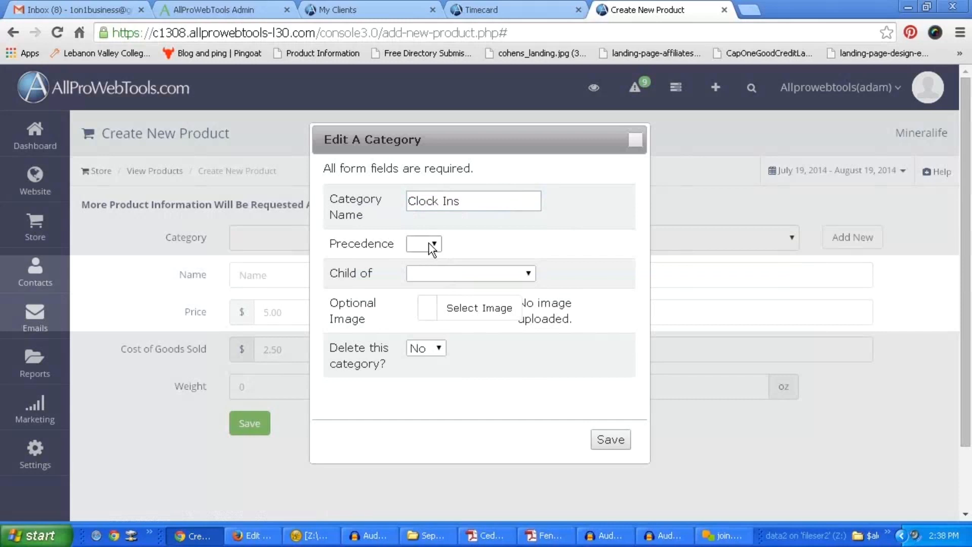
# - Save the Clock Ins category with Precedence and Child of left blank
pyautogui.scroll(-3, 555, 226)
pyautogui.click(431, 170)
pyautogui.click(509, 160)
pyautogui.click(495, 201)
pyautogui.click(577, 200)
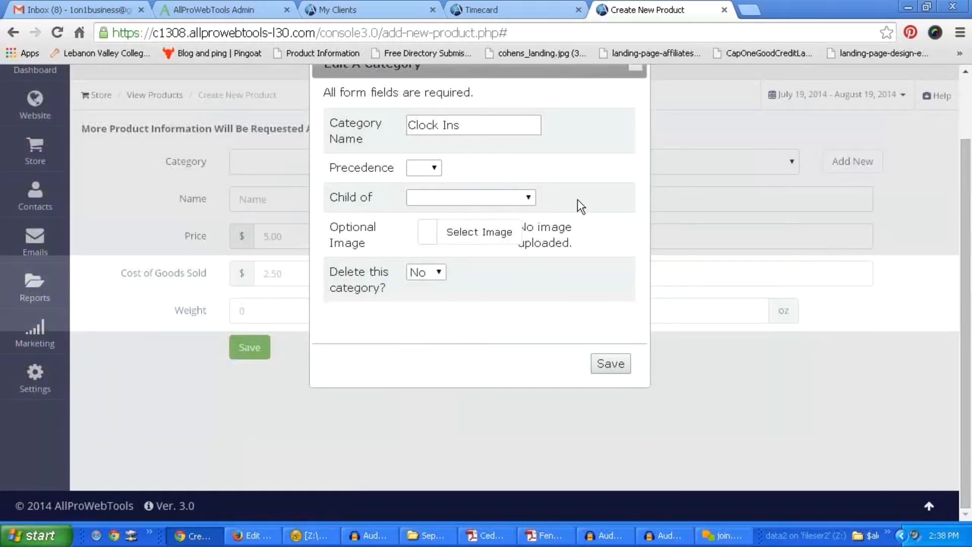
pyautogui.click(612, 363)
pyautogui.click(613, 364)
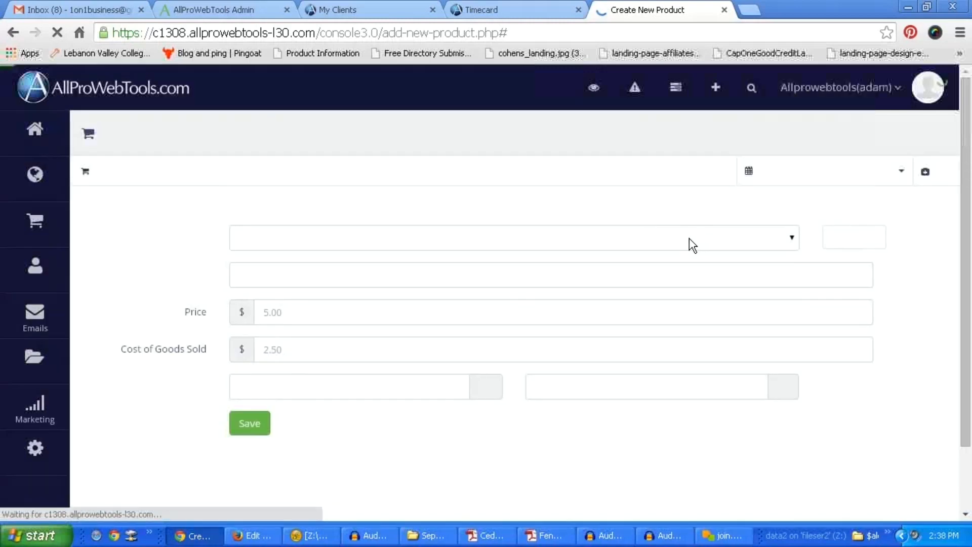
# - Assign the new product to the Clock Ins category, name it "Shipping" and try to save it
pyautogui.click(540, 162)
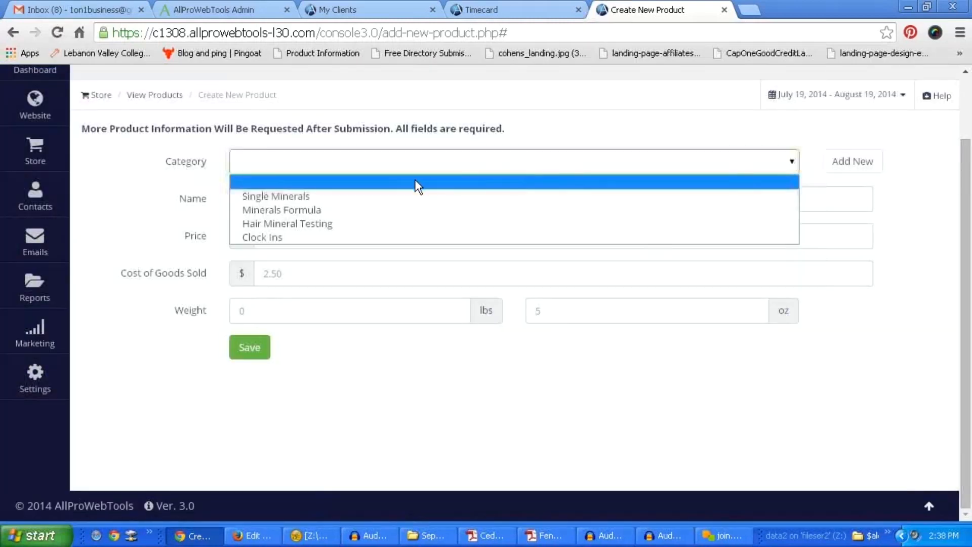
pyautogui.click(293, 235)
pyautogui.click(267, 202)
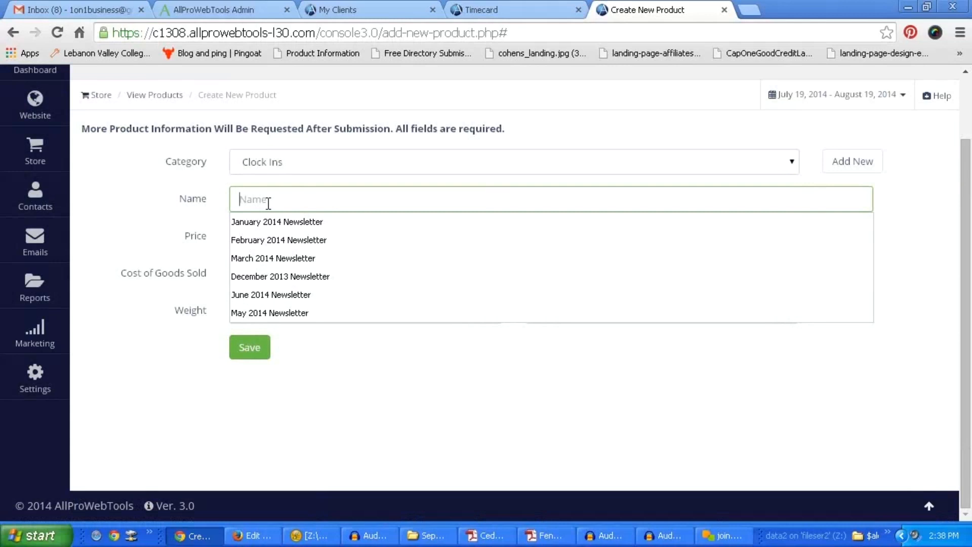
pyautogui.write('Shipping')
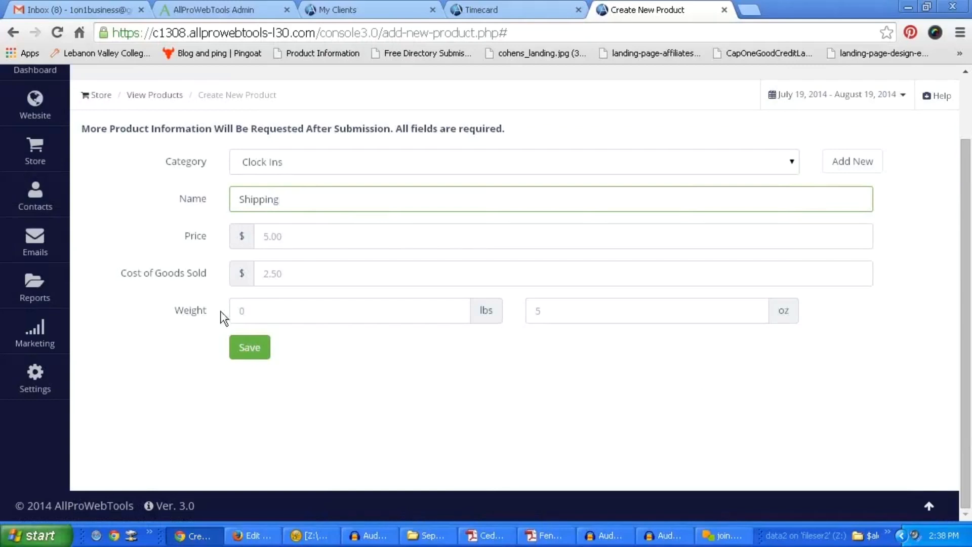
pyautogui.click(257, 357)
pyautogui.click(251, 352)
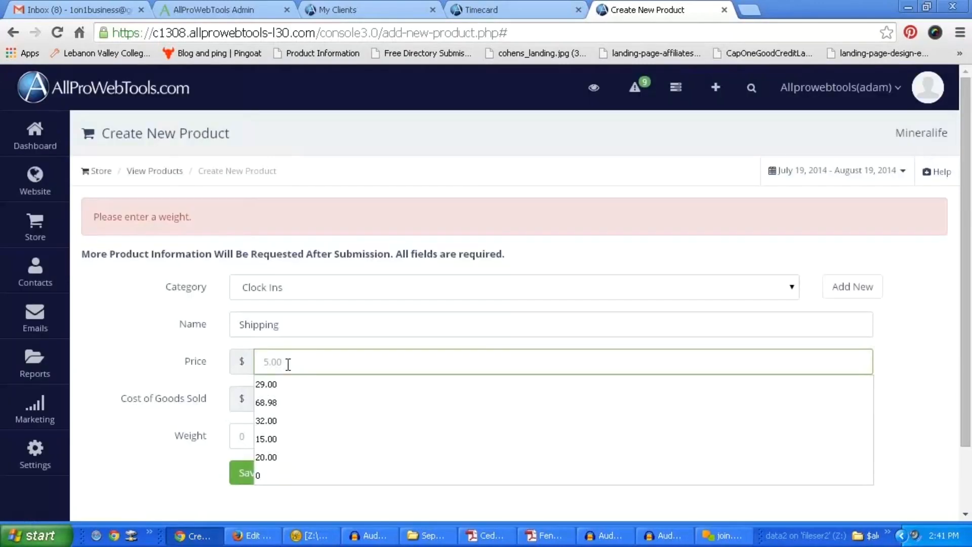
# - Set the Shipping product's price to 10, cost of goods sold to 2.50 and weight to 0 lbs 1 oz, and save it
pyautogui.write('10')
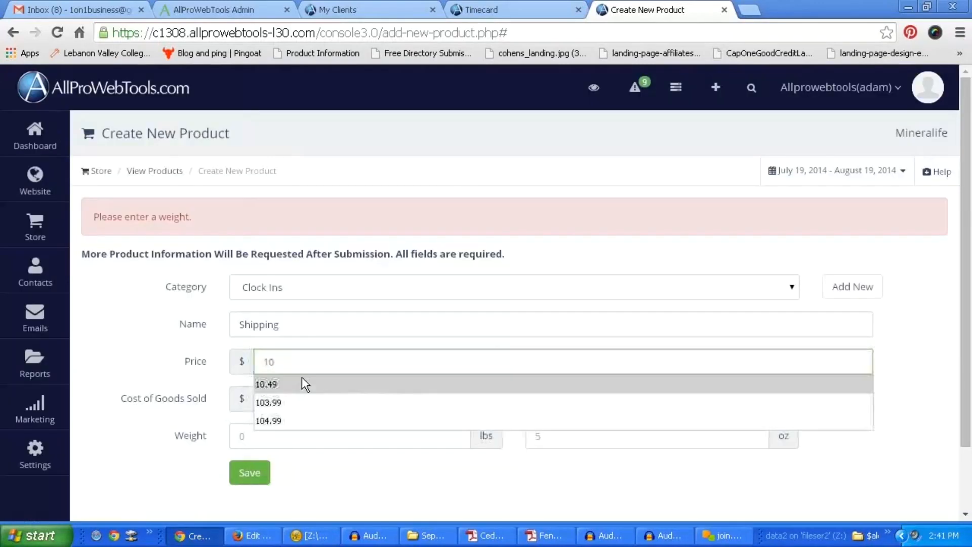
pyautogui.click(400, 405)
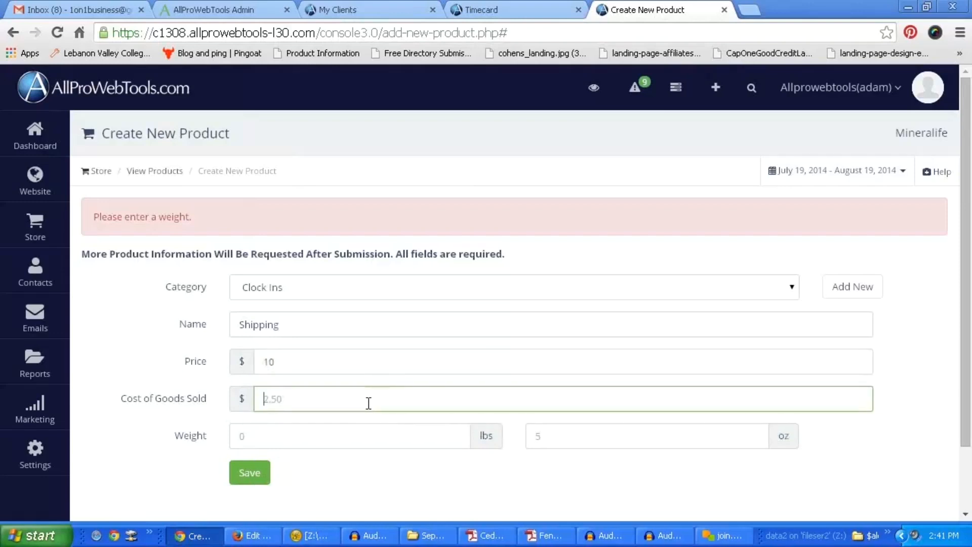
pyautogui.write('2.50')
pyautogui.click(289, 443)
pyautogui.write('0')
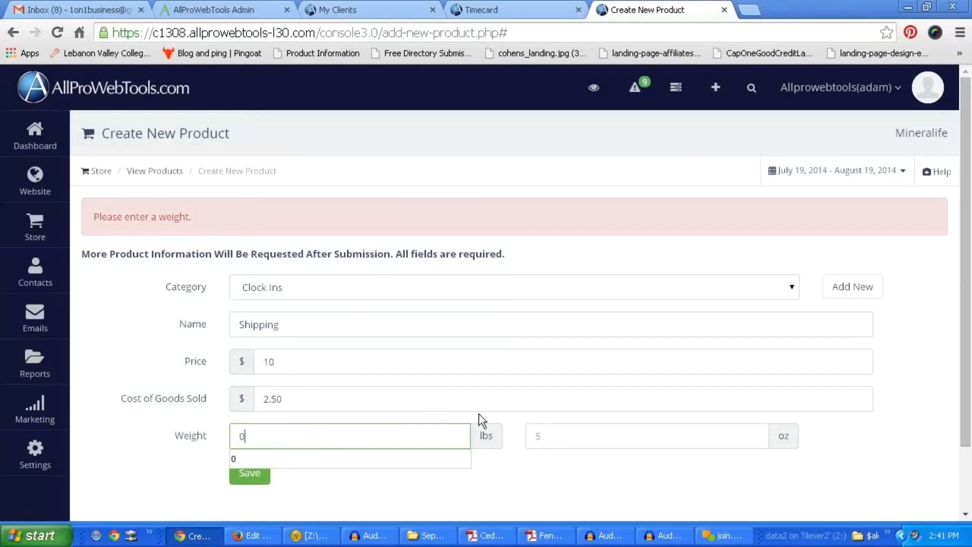
pyautogui.click(582, 433)
pyautogui.write('1')
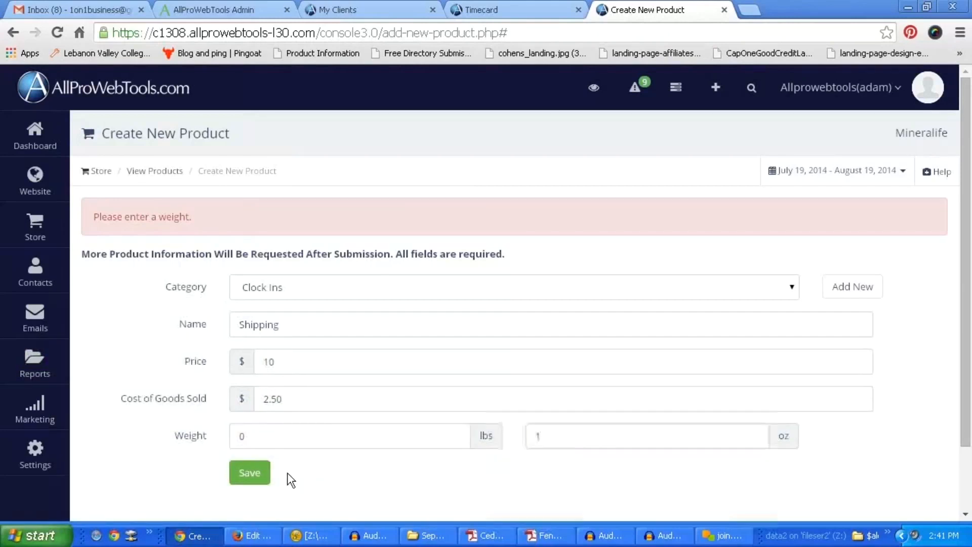
pyautogui.click(258, 476)
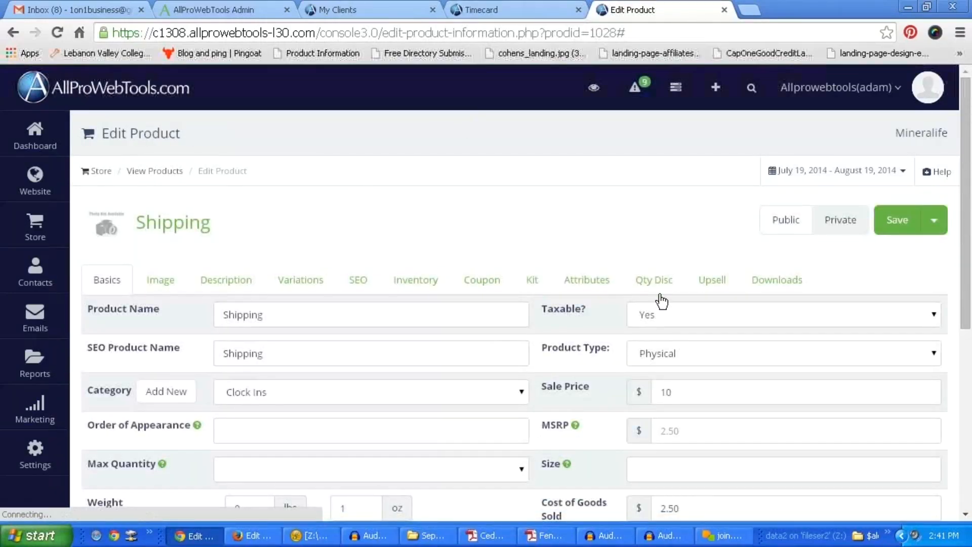
# - Change the Shipping product's type to Hourly and save the product
pyautogui.click(701, 357)
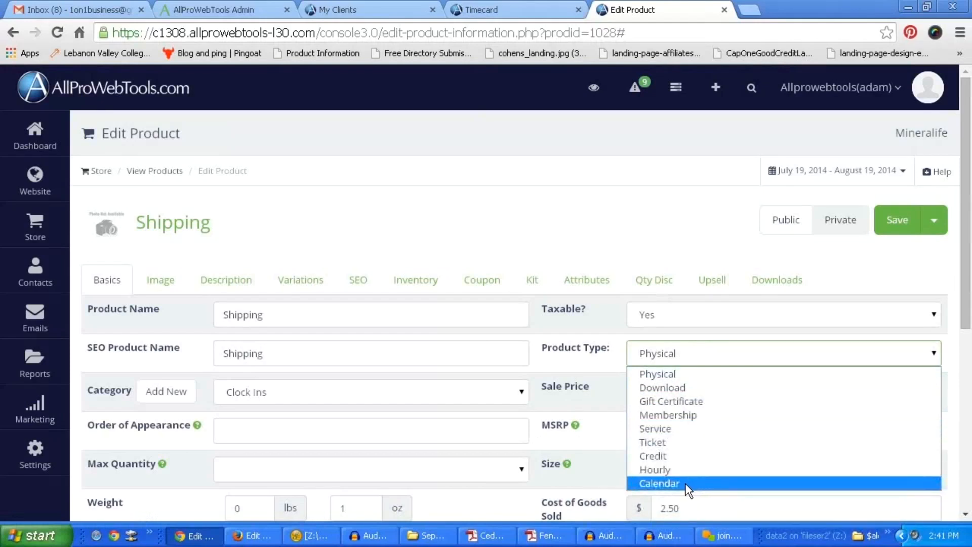
pyautogui.click(688, 469)
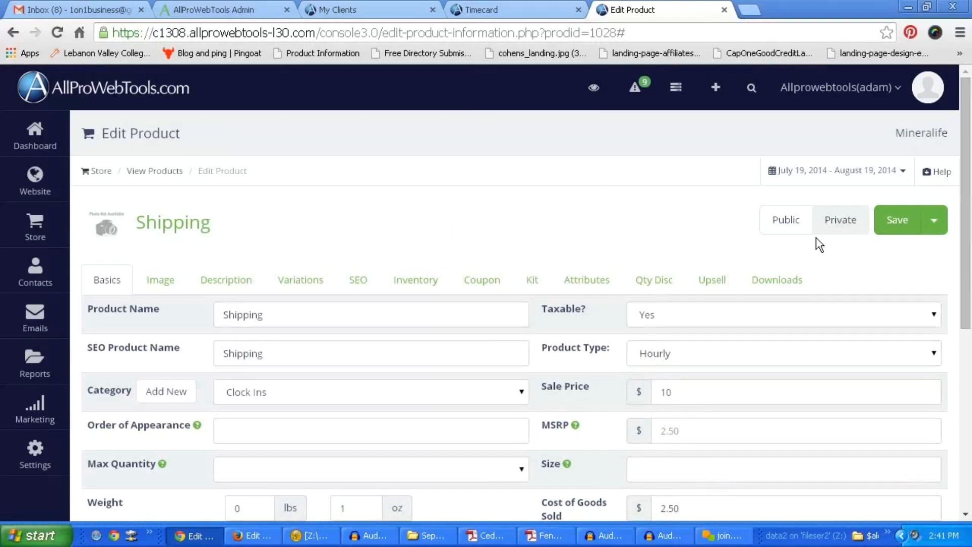
pyautogui.click(892, 223)
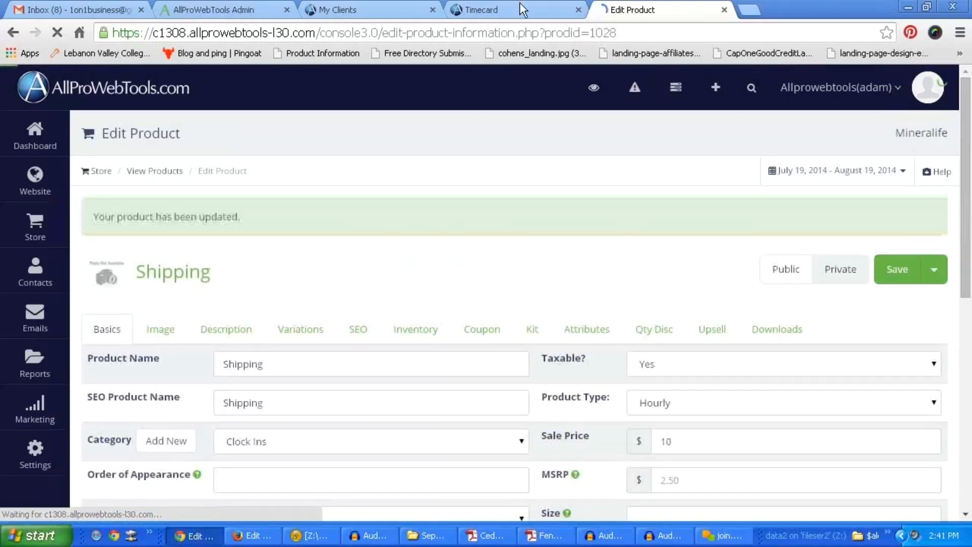
# - Return to the Mineralife timecard and classify the clock-out as Shipping
pyautogui.click(497, 11)
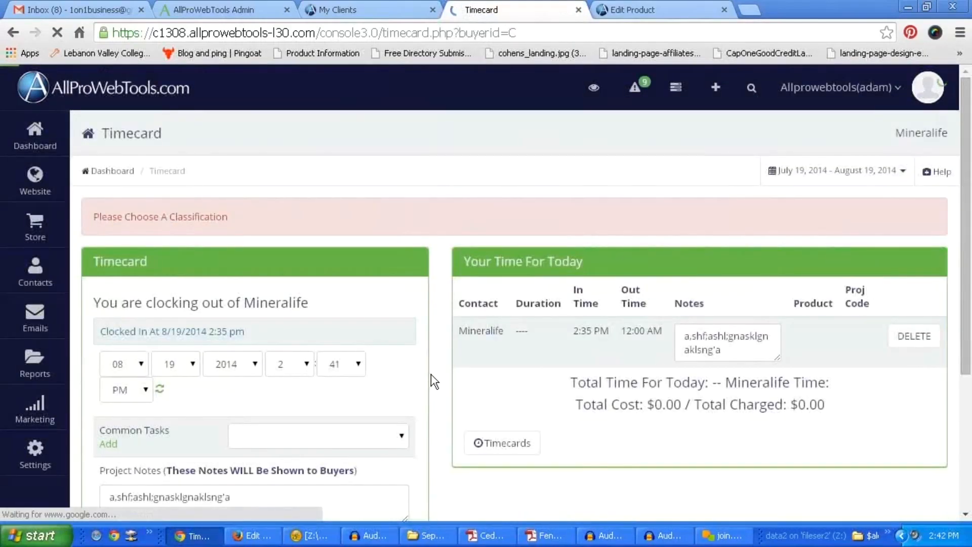
pyautogui.scroll(-3, 430, 375)
pyautogui.click(393, 396)
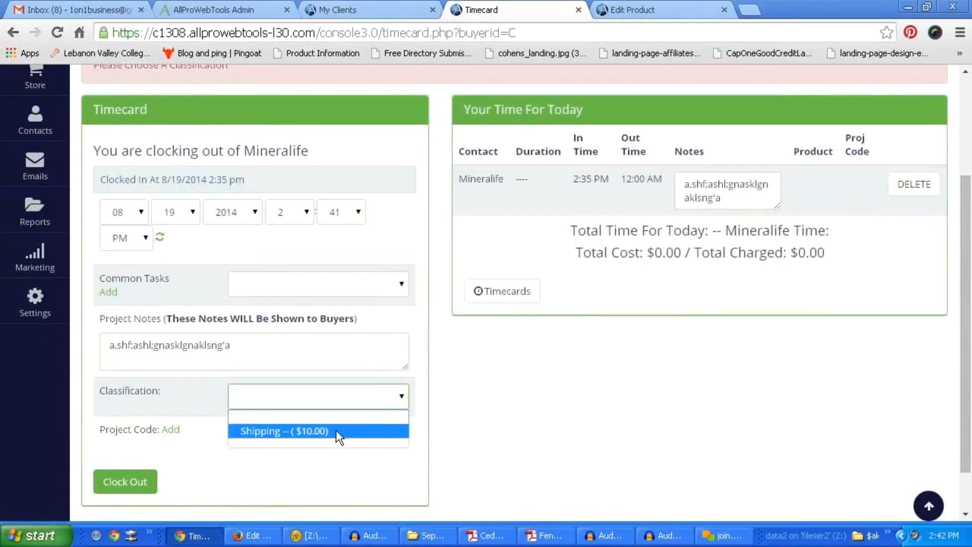
pyautogui.click(330, 431)
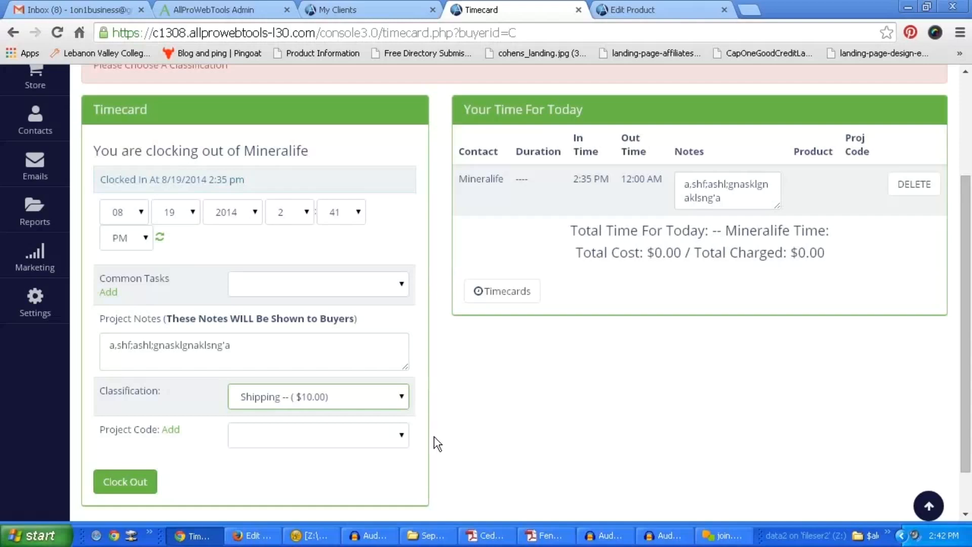
# - Set the clock-out minute to 50 and clock out of Mineralife
pyautogui.click(352, 215)
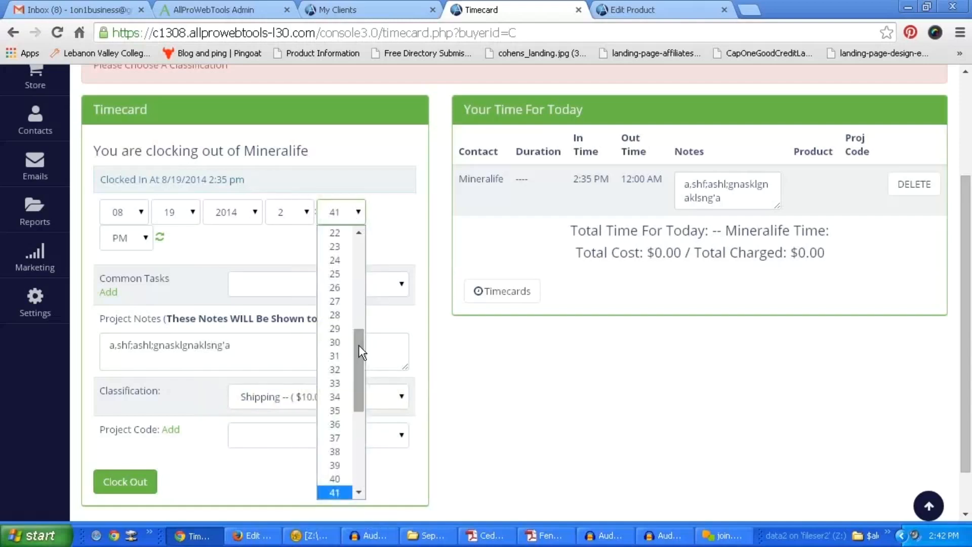
pyautogui.moveTo(358, 345); pyautogui.dragTo(363, 401)
pyautogui.click(334, 460)
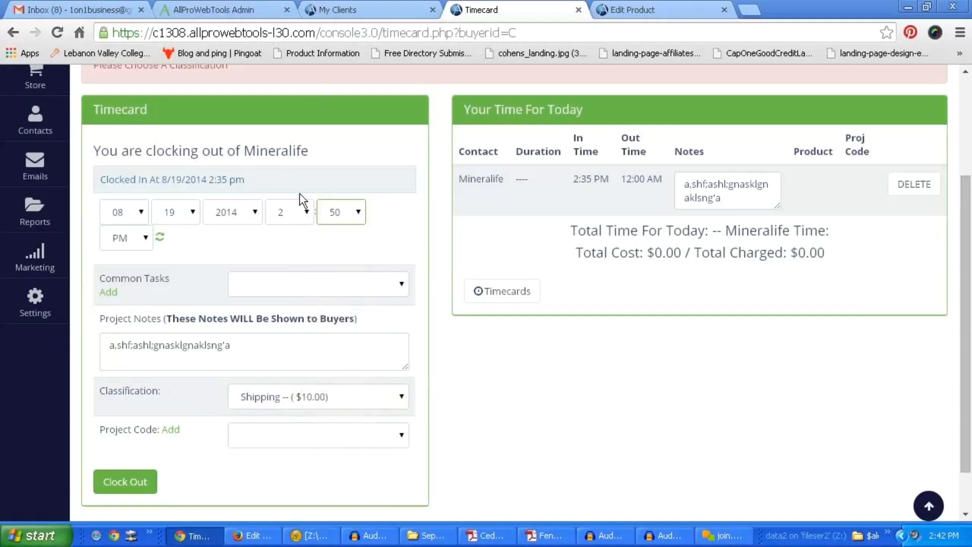
pyautogui.click(415, 225)
pyautogui.click(137, 484)
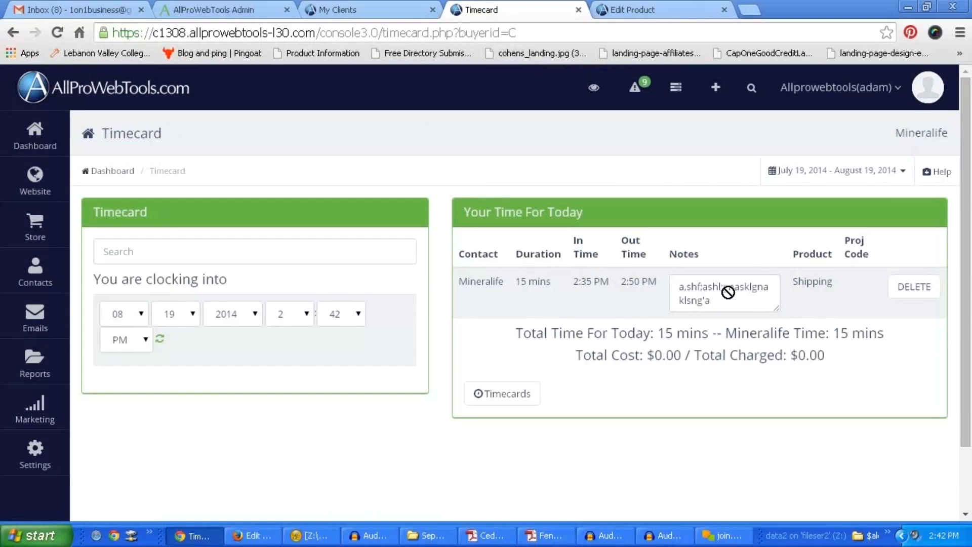
pyautogui.moveTo(778, 306); pyautogui.dragTo(755, 298)
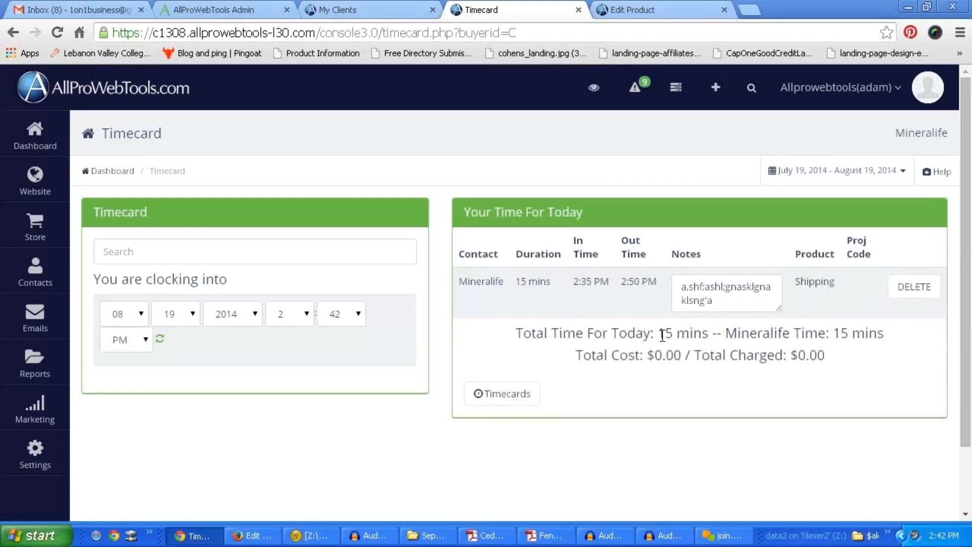
pyautogui.moveTo(660, 335); pyautogui.dragTo(708, 332)
pyautogui.click(708, 333)
# - Find the company Mineralife by searching for "mineral", set the clock-in minute to 50 and clock in
pyautogui.click(166, 250)
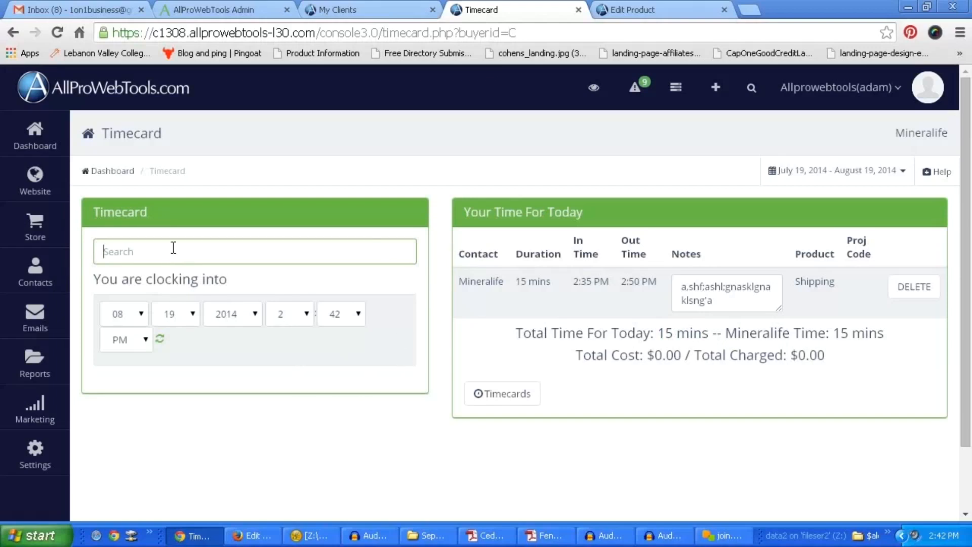
pyautogui.write('mineral')
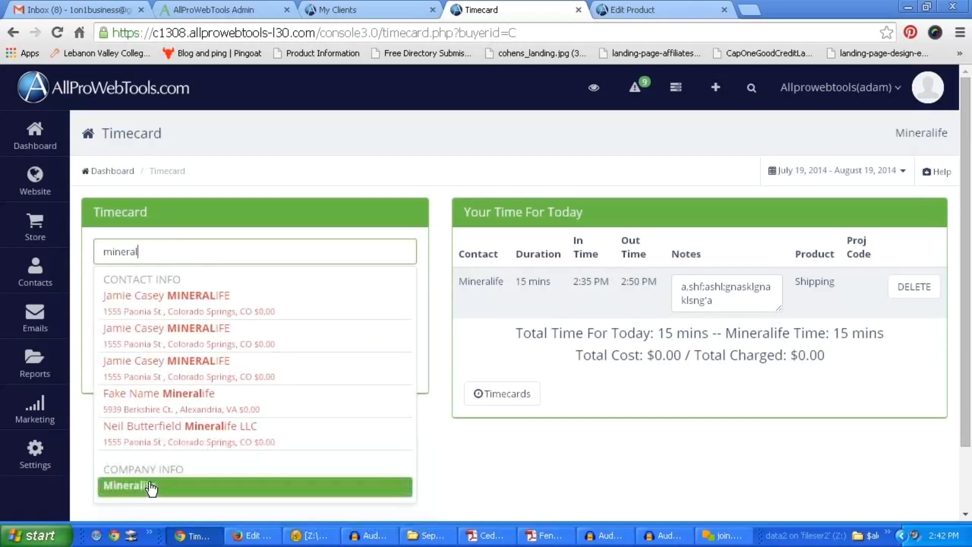
pyautogui.click(185, 492)
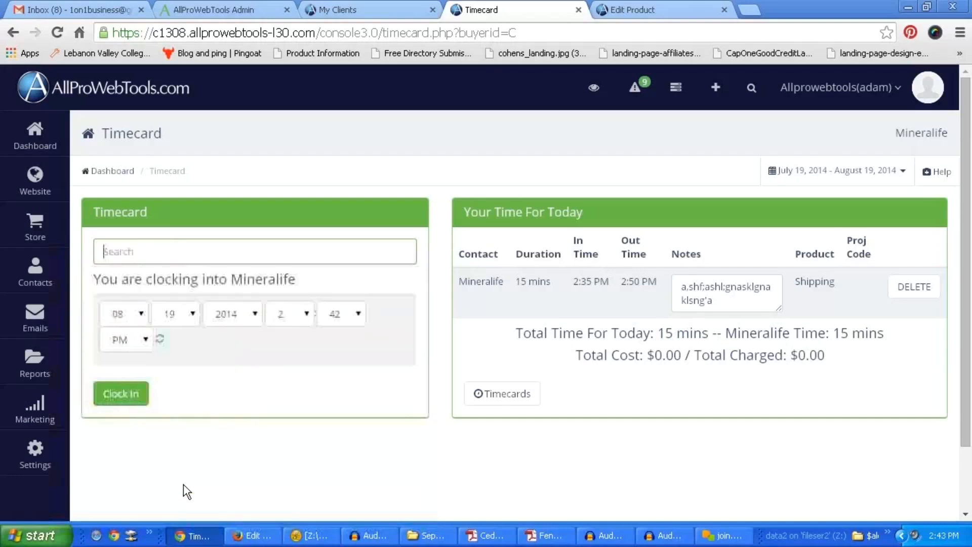
pyautogui.click(338, 319)
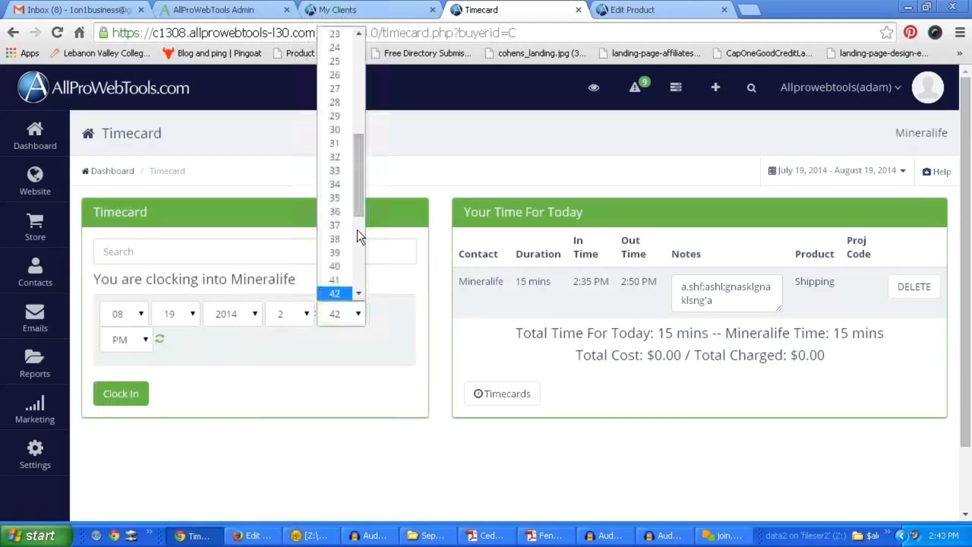
pyautogui.scroll(-3, 359, 233)
pyautogui.click(336, 268)
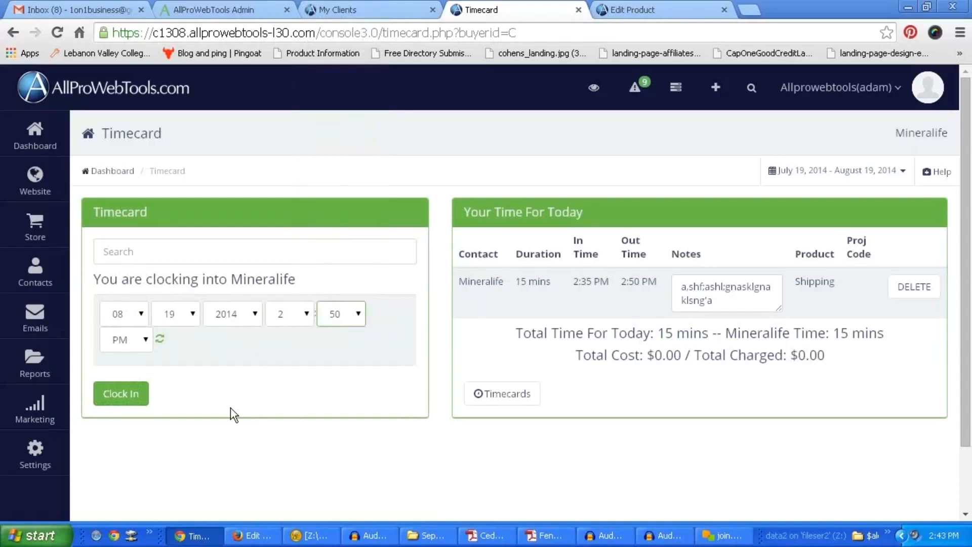
pyautogui.click(123, 394)
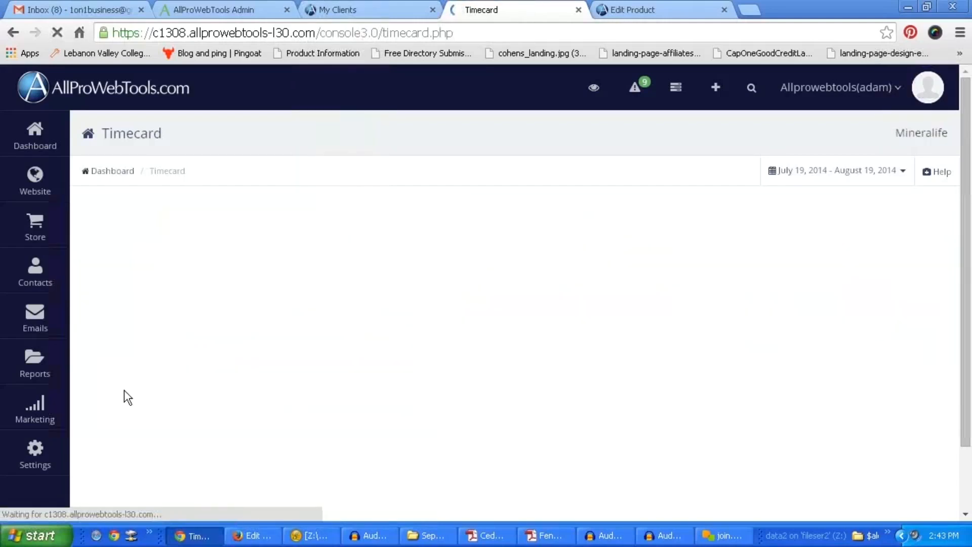
# - Delete the Mineralife time entry with the 2:34 PM clock-in from today's time list
pyautogui.scroll(-1, 433, 237)
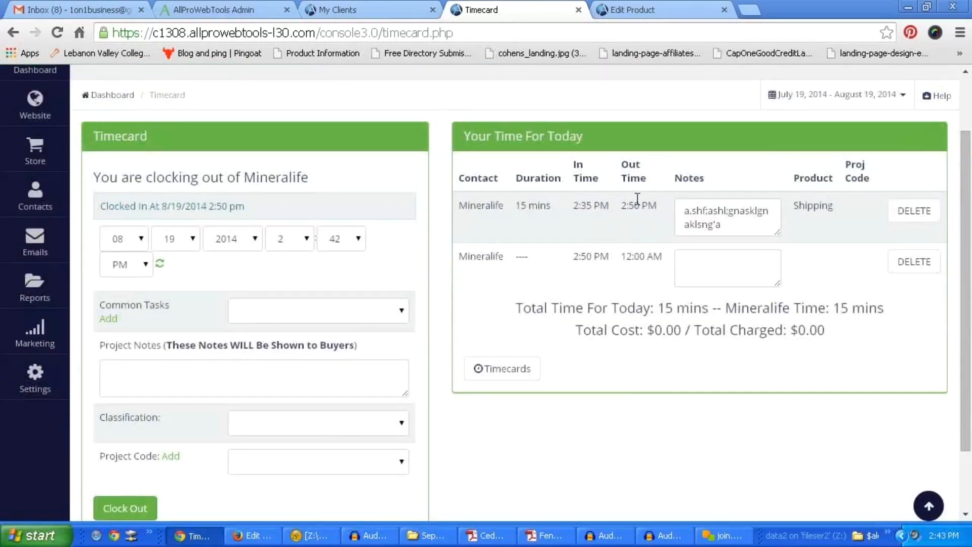
pyautogui.scroll(-1, 567, 104)
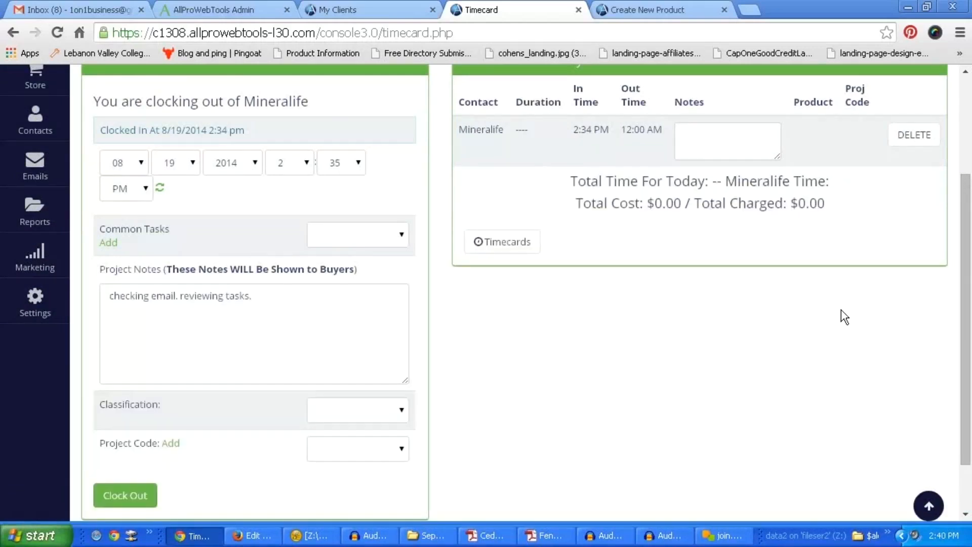
pyautogui.scroll(2, 848, 284)
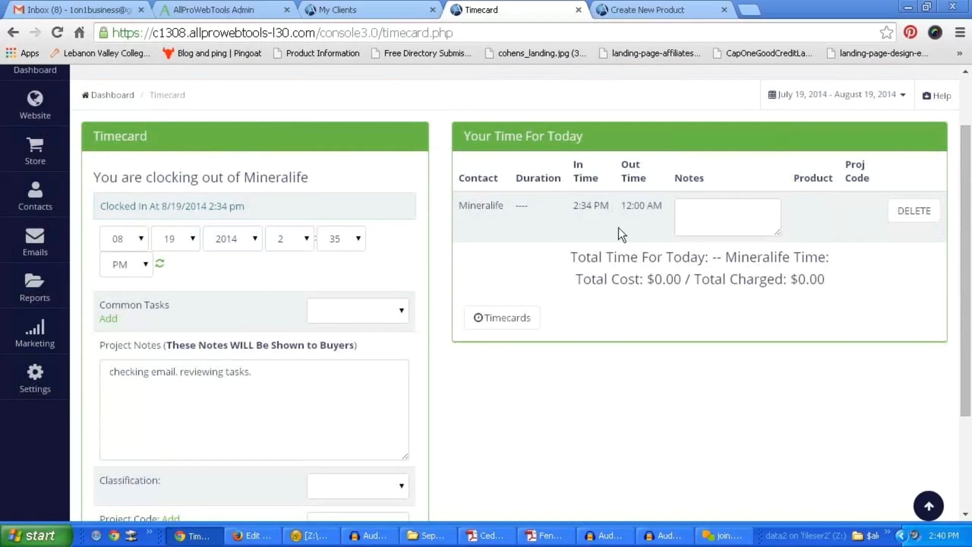
pyautogui.moveTo(496, 208); pyautogui.dragTo(770, 206)
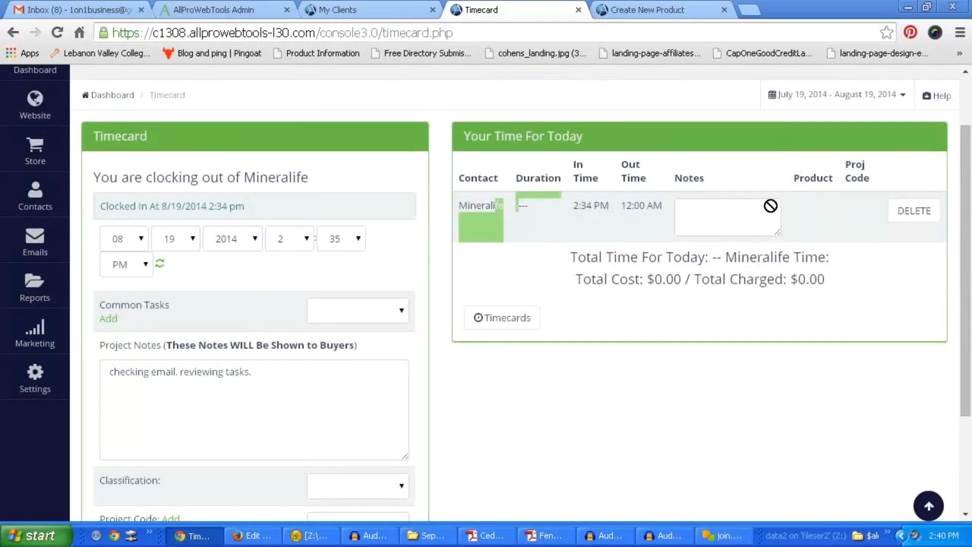
pyautogui.click(615, 231)
pyautogui.moveTo(574, 205); pyautogui.dragTo(604, 228)
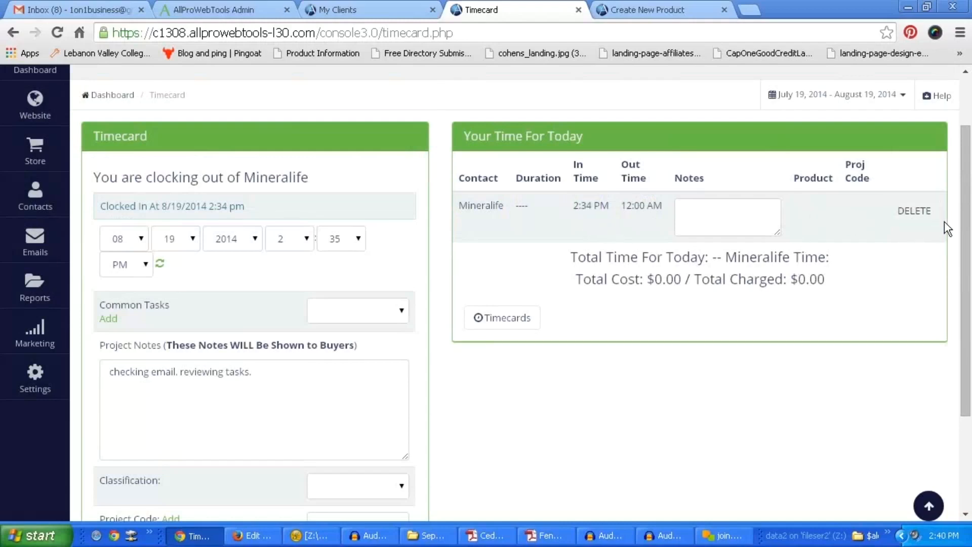
pyautogui.click(910, 215)
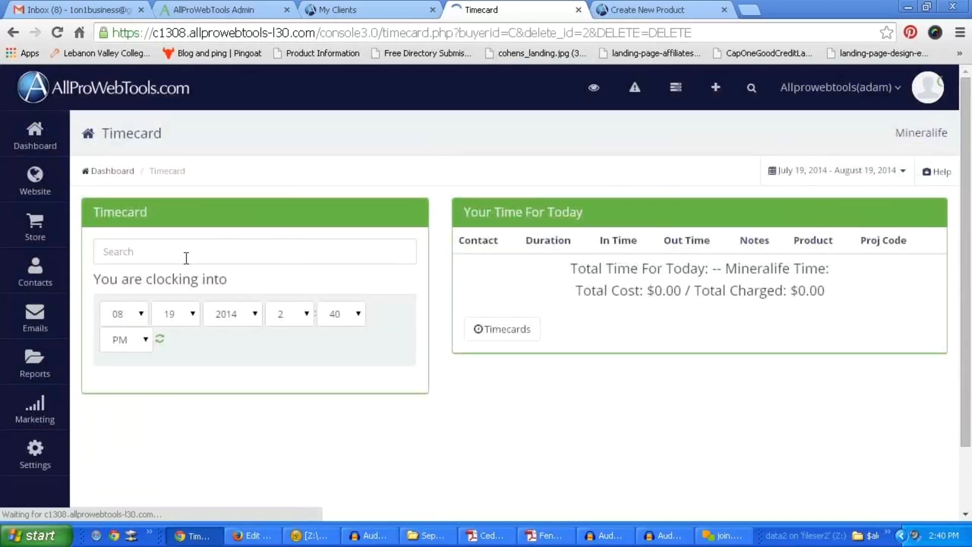
# - Search the timecard contacts for "mineral" and choose the company Mineralife as the one to clock into
pyautogui.click(187, 258)
pyautogui.write('mineral')
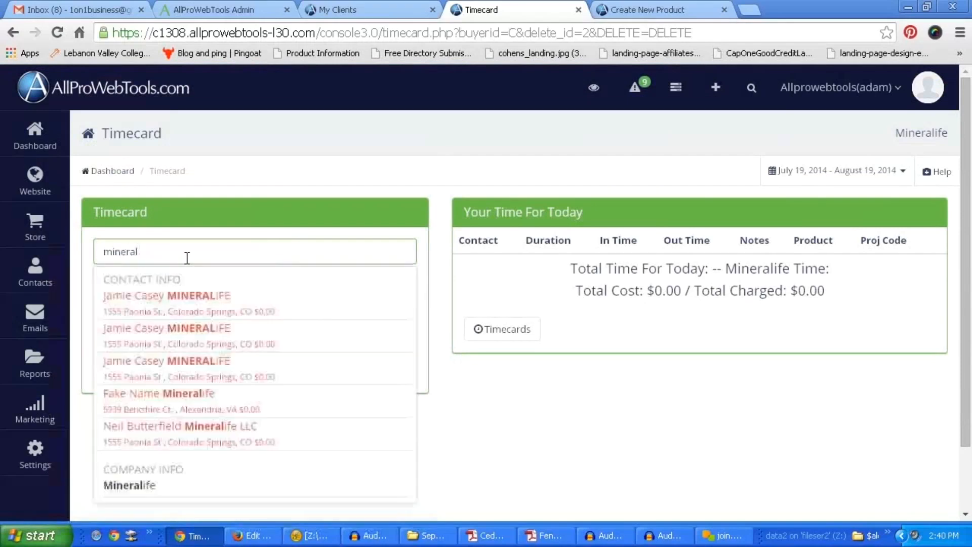
pyautogui.click(183, 491)
# - Set the clock-in minute to 35 and clock into Mineralife
pyautogui.click(342, 318)
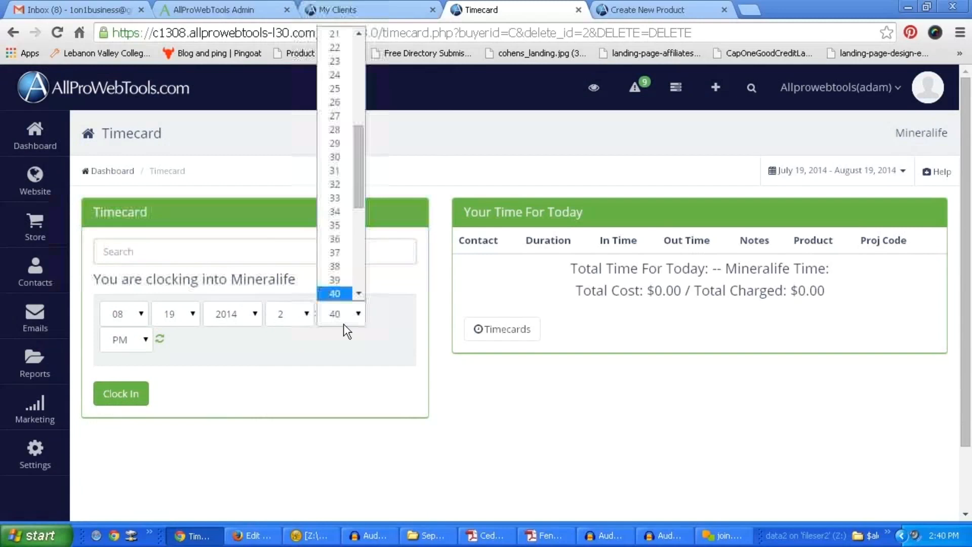
pyautogui.scroll(1, 359, 134)
pyautogui.scroll(-1, 358, 134)
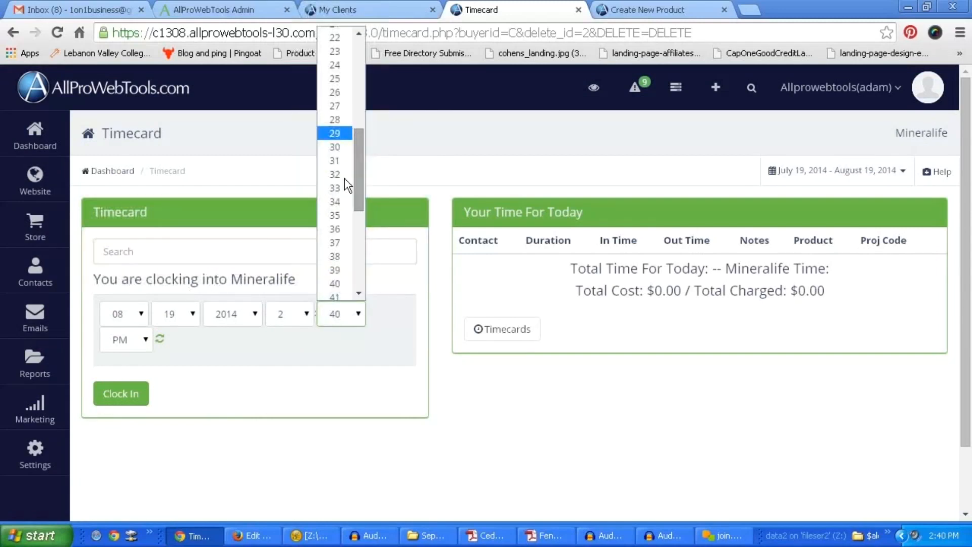
pyautogui.click(334, 215)
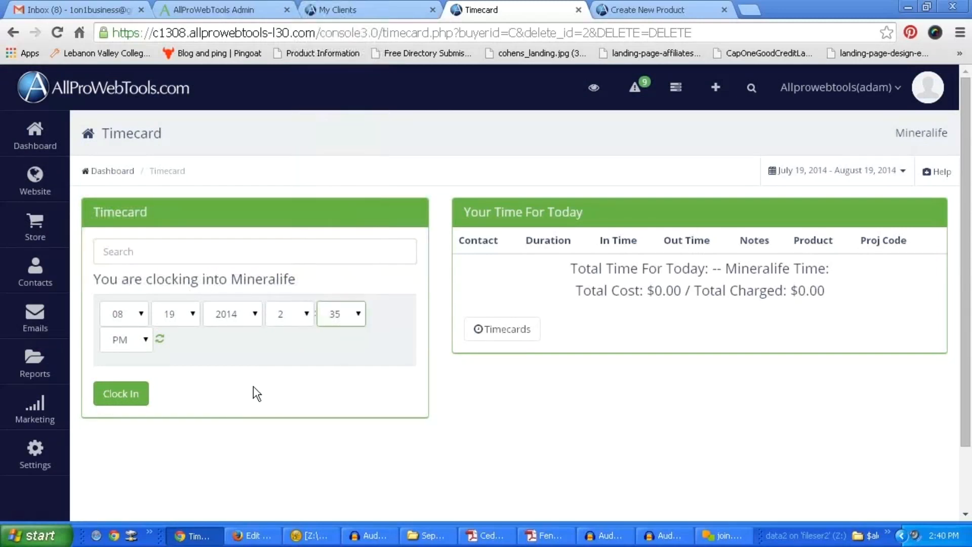
pyautogui.click(124, 394)
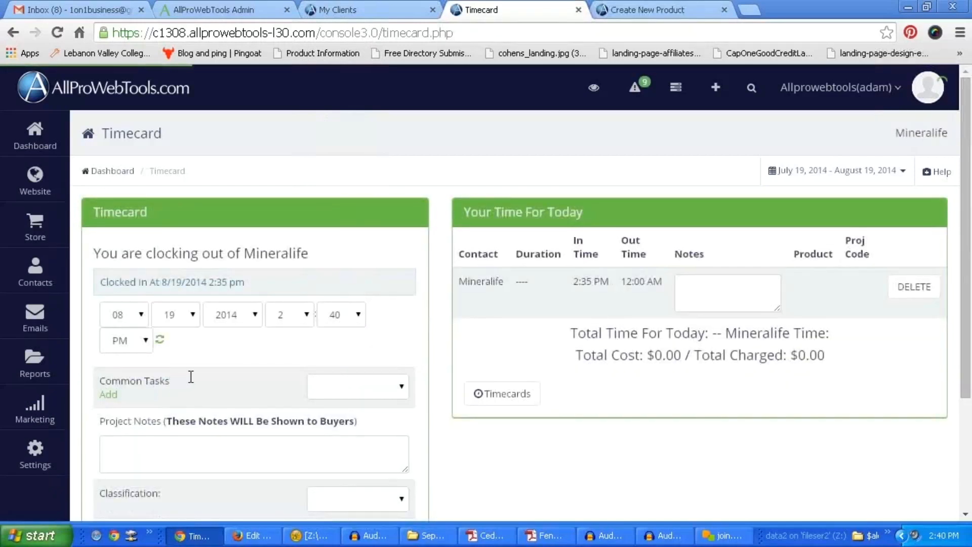
# - Enter "a.shf;ashl;gnasklgnaklsng'a" as project notes for the Mineralife clock-out and open the classification choices
pyautogui.scroll(-2, 191, 377)
pyautogui.click(217, 365)
pyautogui.write("a.shf;ashl;gnasklgnaklsng'a")
pyautogui.click(371, 424)
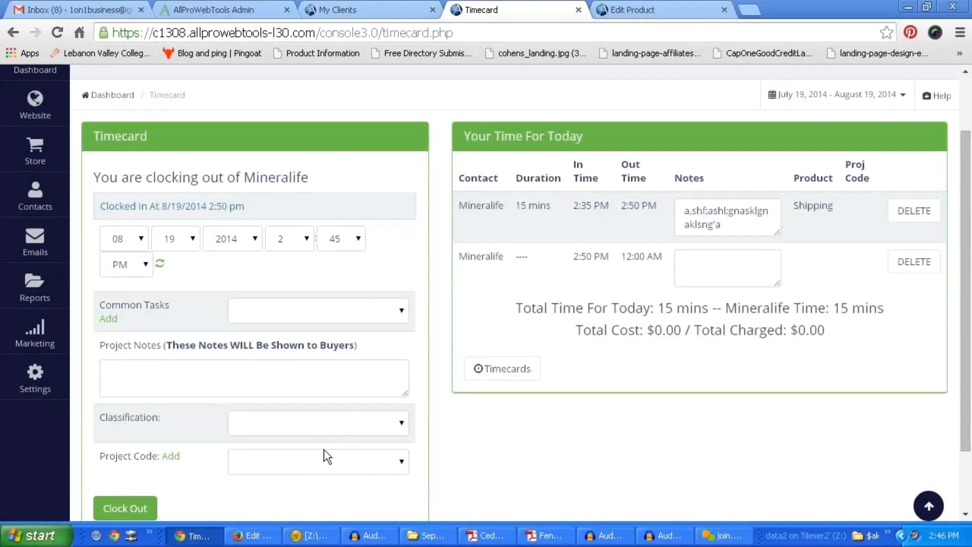
# - Examine the project code choices and the option for adding a code on the Mineralife clock-out form
pyautogui.click(319, 453)
pyautogui.scroll(-2, 419, 398)
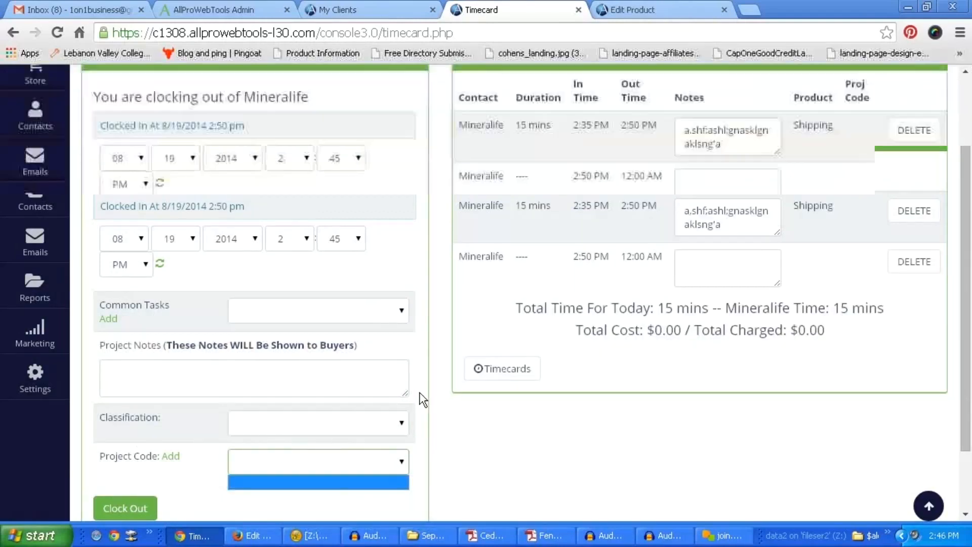
pyautogui.click(343, 387)
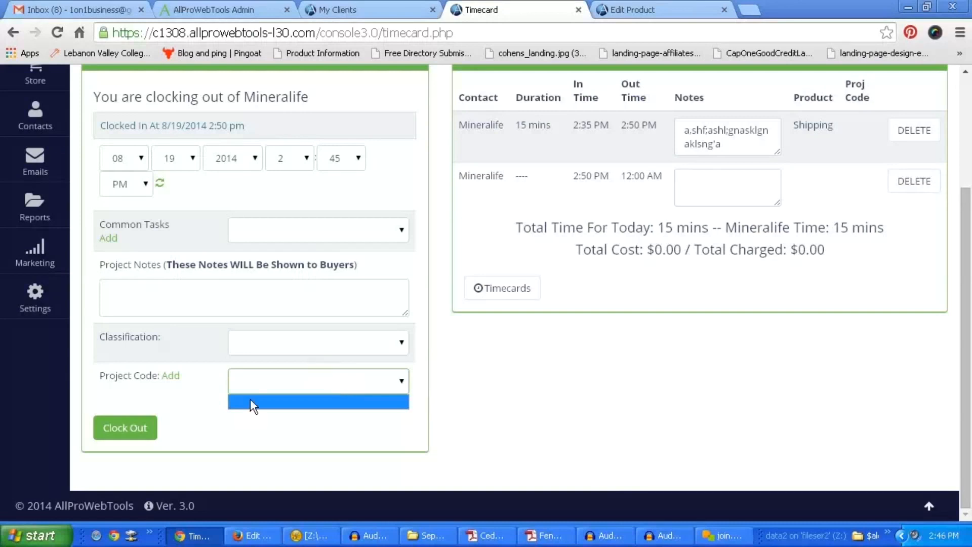
pyautogui.click(212, 394)
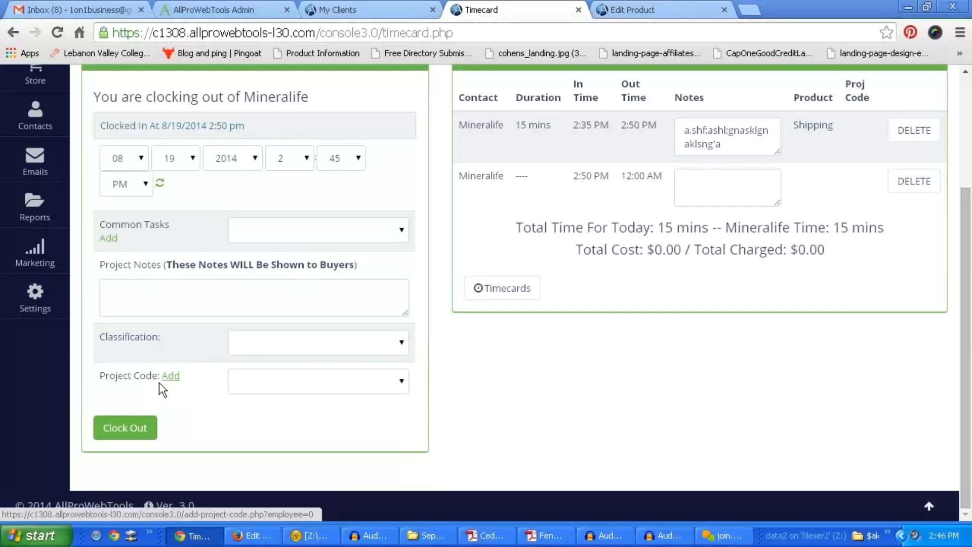
pyautogui.click(378, 389)
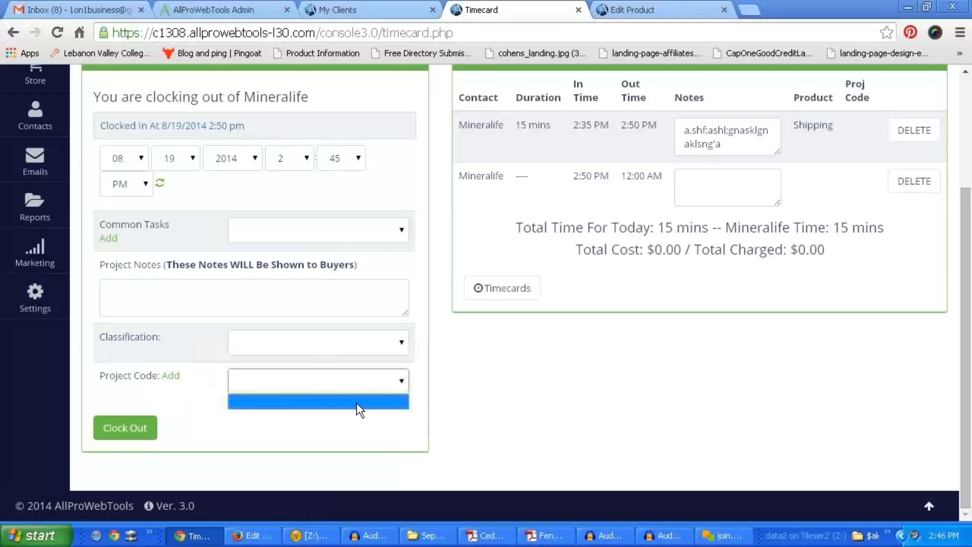
pyautogui.click(470, 381)
pyautogui.scroll(2, 451, 412)
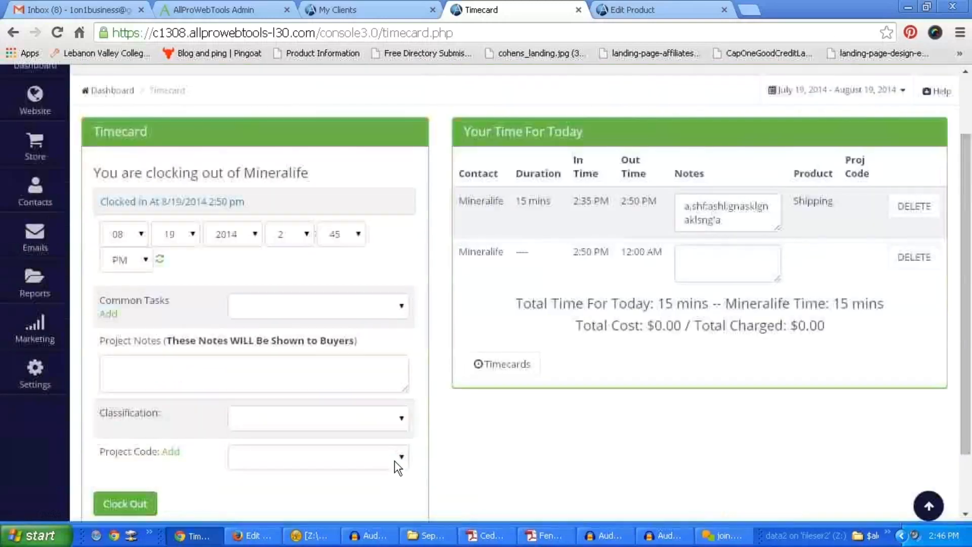